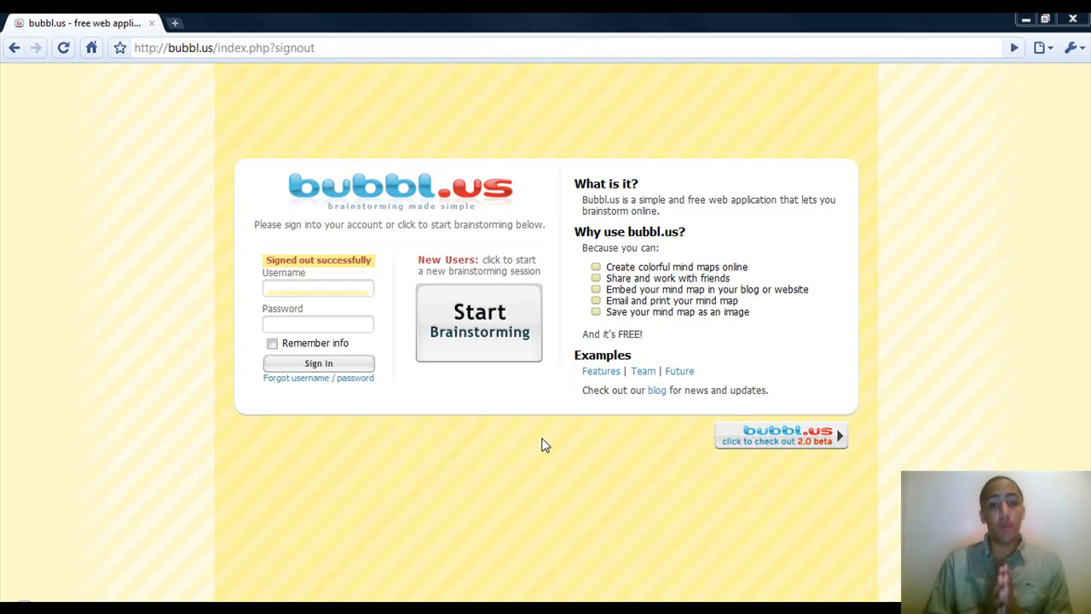
Step: Sign in to the existing account with the stored username and the account password
{"action": "left_click", "coordinate": [314, 288]}
{"action": "key", "text": "Down"}
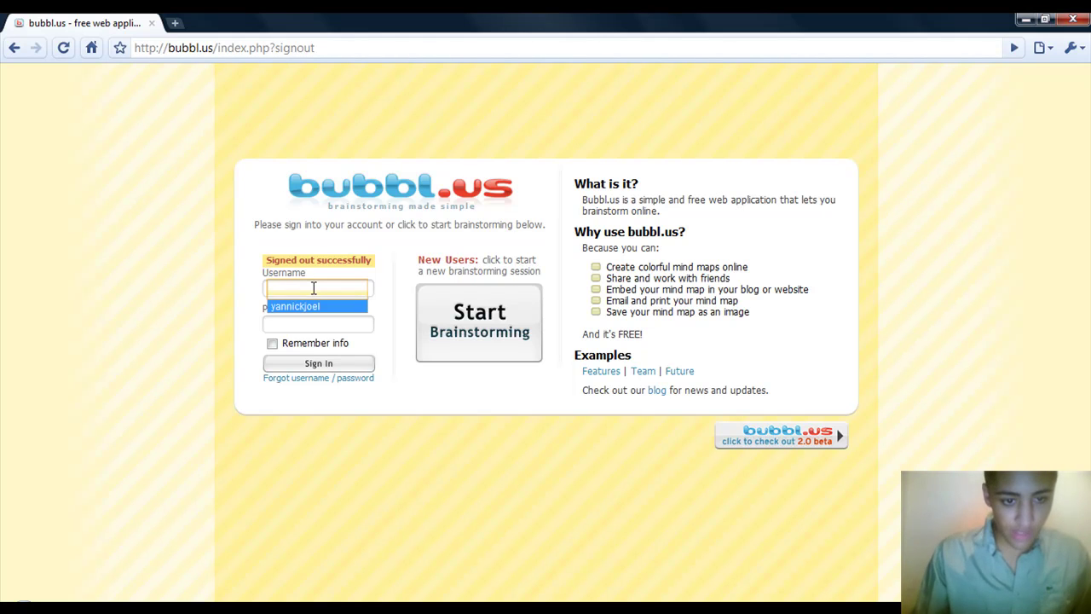
{"action": "left_click", "coordinate": [310, 307]}
{"action": "left_click", "coordinate": [304, 322]}
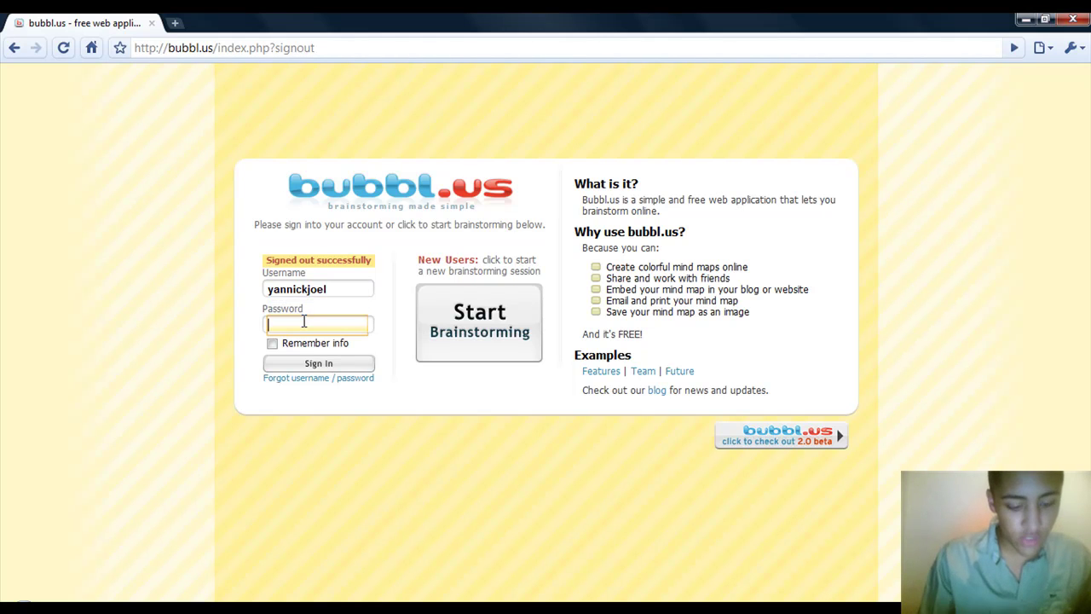
{"action": "type", "text": "******"}
{"action": "key", "text": "Return"}
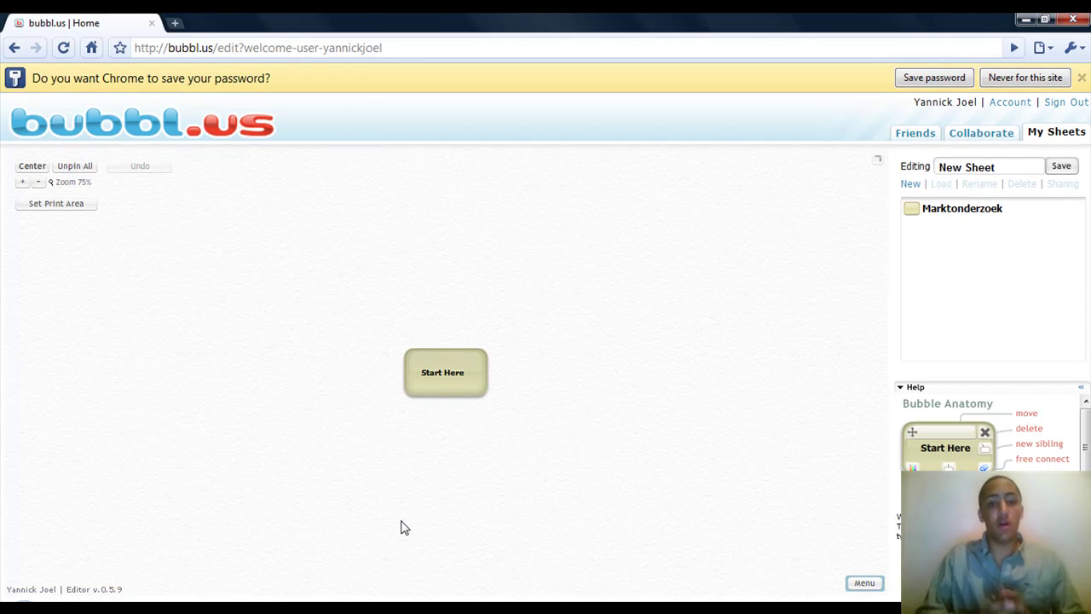
Step: Rename the "Start Here" bubble to "My Blog"
{"action": "left_click", "coordinate": [433, 376]}
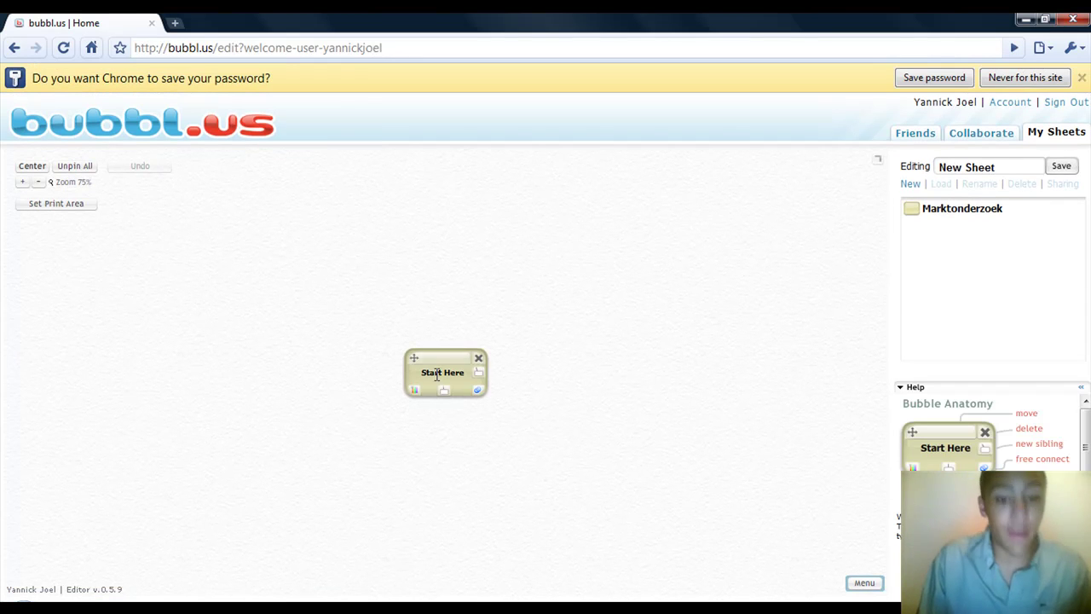
{"action": "left_click_drag", "start_coordinate": [432, 376], "coordinate": [504, 377]}
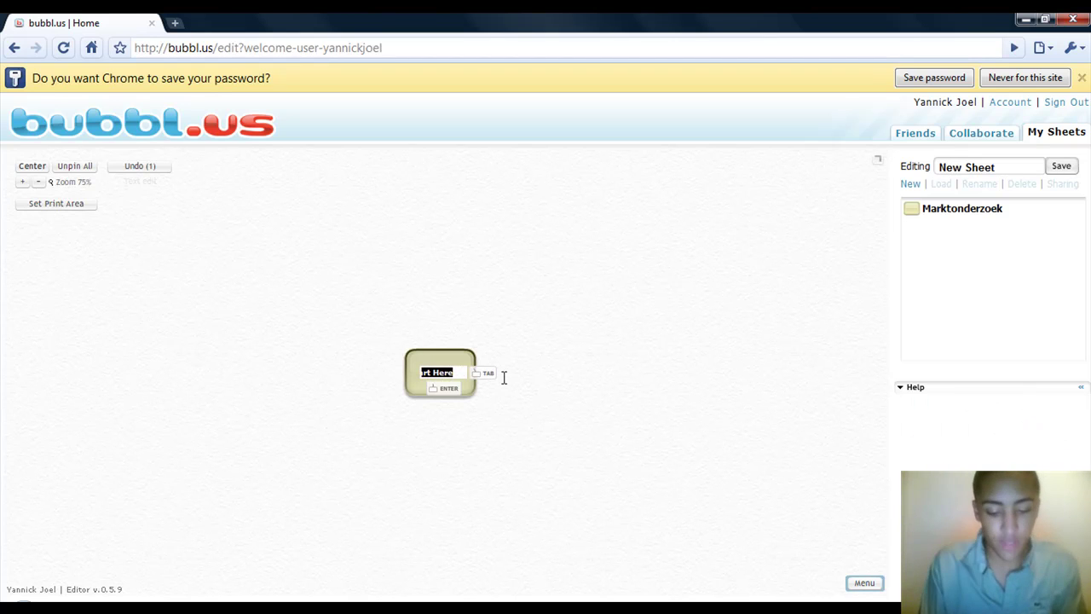
{"action": "type", "text": "My Blog"}
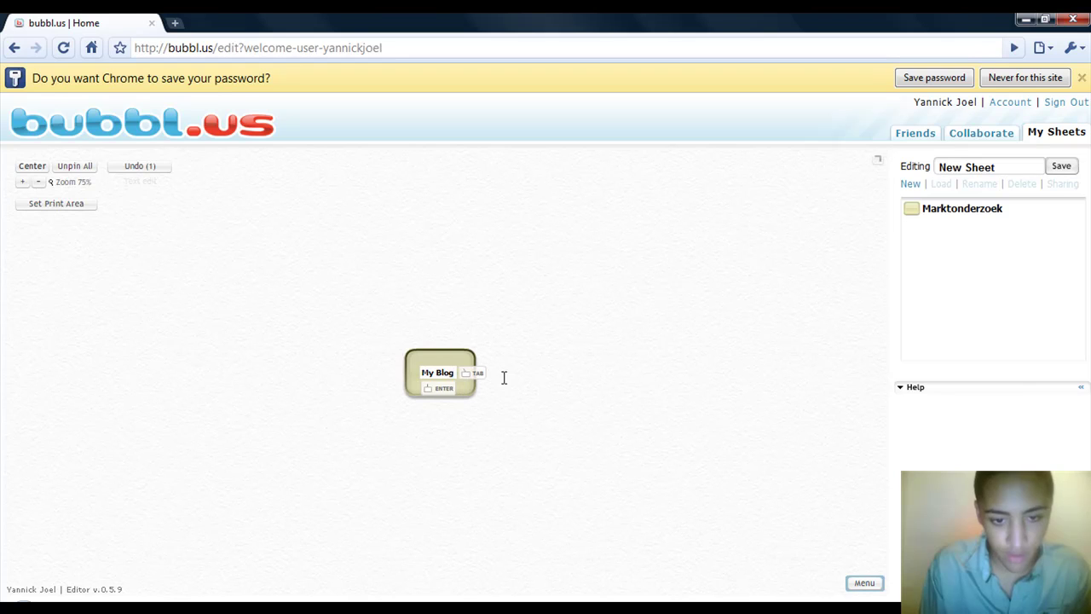
{"action": "left_click", "coordinate": [498, 433]}
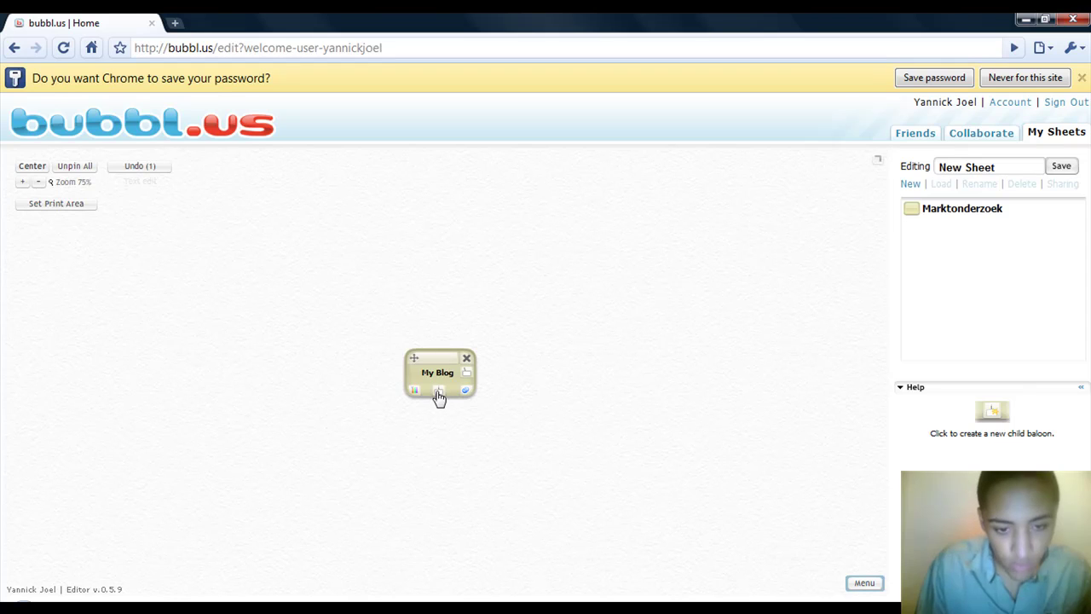
Step: Add a child bubble labelled "Twitter" to My Blog and place it straight below its parent
{"action": "left_click", "coordinate": [440, 394]}
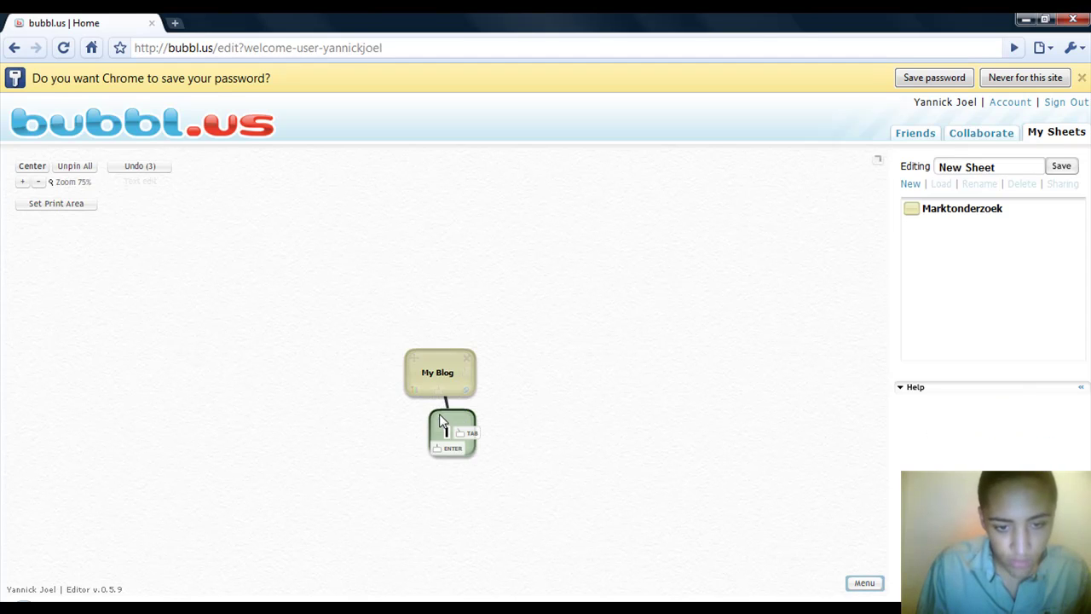
{"action": "mouse_move", "coordinate": [430, 421]}
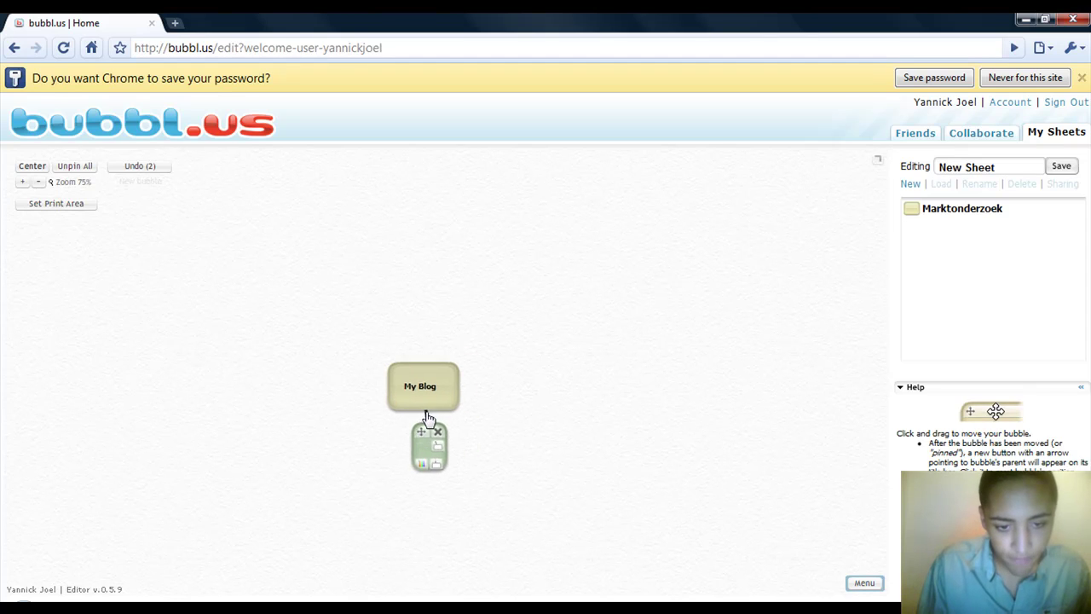
{"action": "left_click_drag", "start_coordinate": [429, 420], "coordinate": [421, 459]}
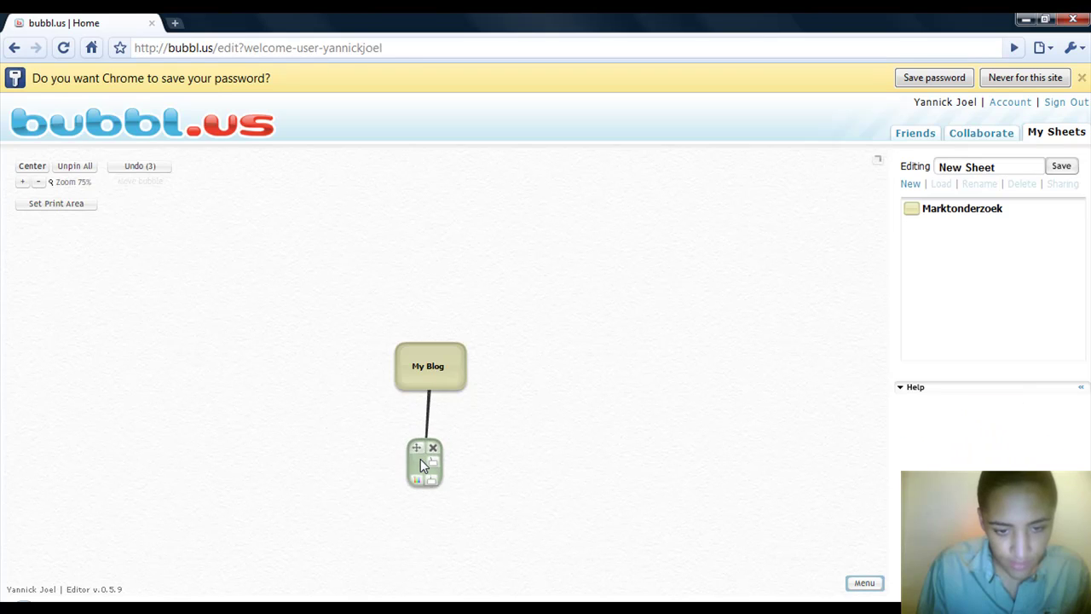
{"action": "left_click", "coordinate": [422, 464]}
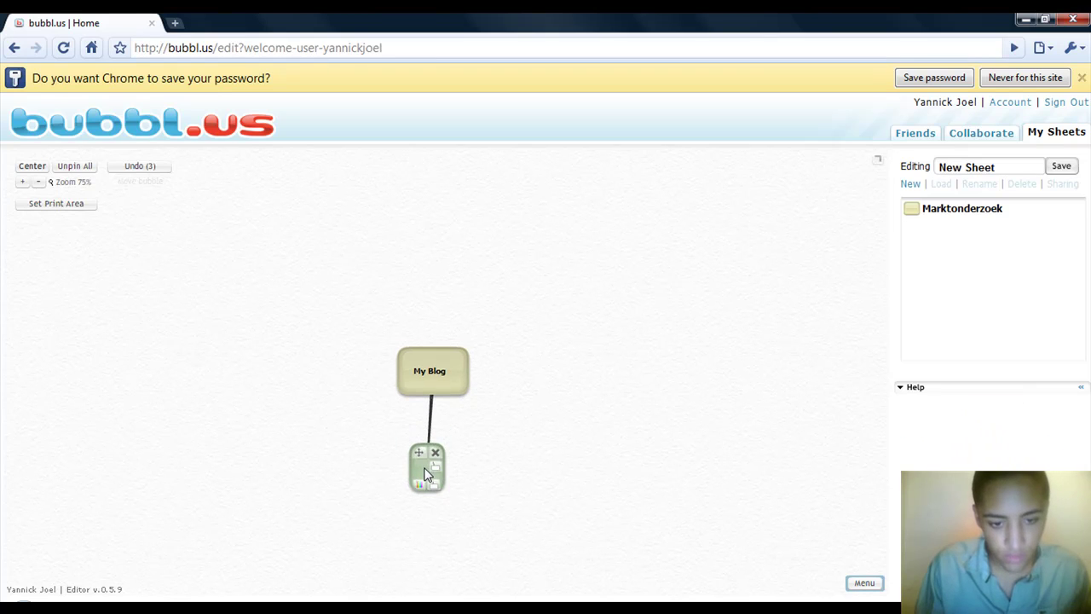
{"action": "type", "text": "Twitter"}
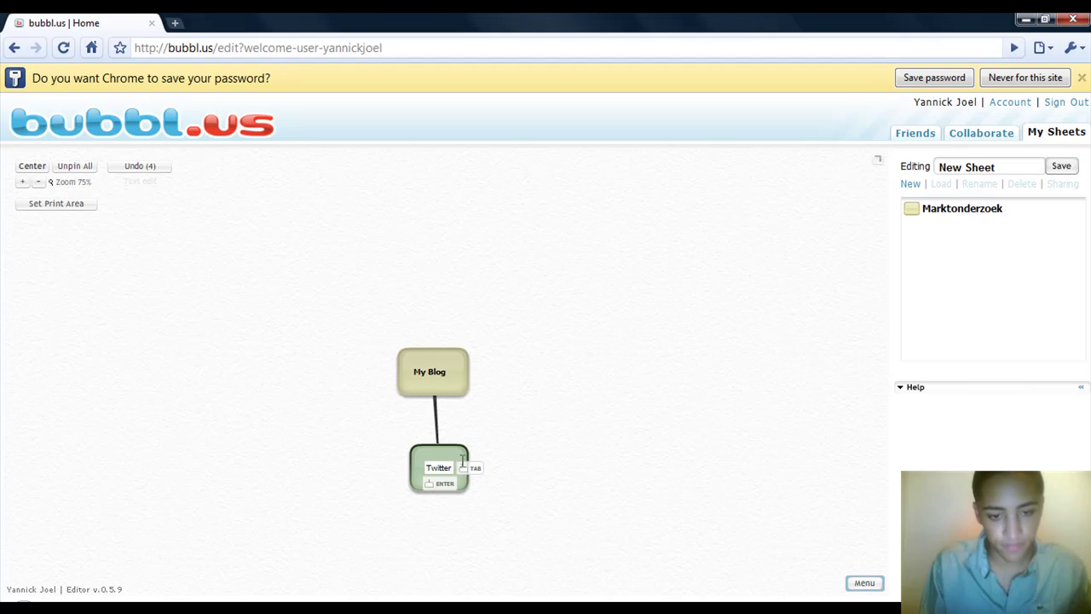
{"action": "left_click", "coordinate": [541, 461]}
{"action": "mouse_move", "coordinate": [435, 459]}
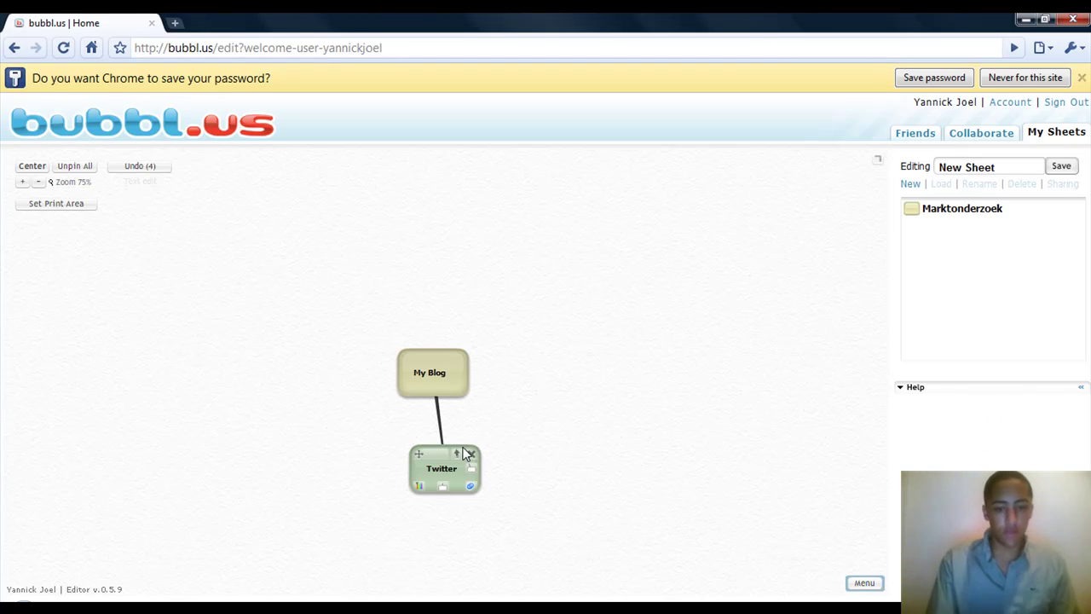
{"action": "left_click_drag", "start_coordinate": [435, 459], "coordinate": [426, 479]}
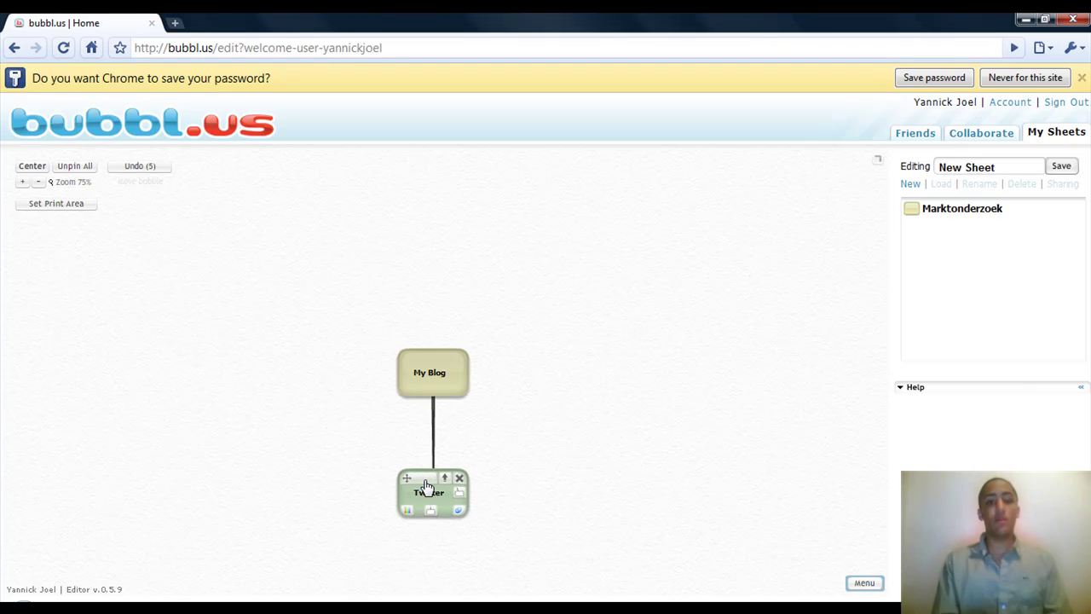
Step: Add a second child bubble to My Blog, place it well to the right of its parent and label it "TubeMogul"
{"action": "mouse_move", "coordinate": [405, 363]}
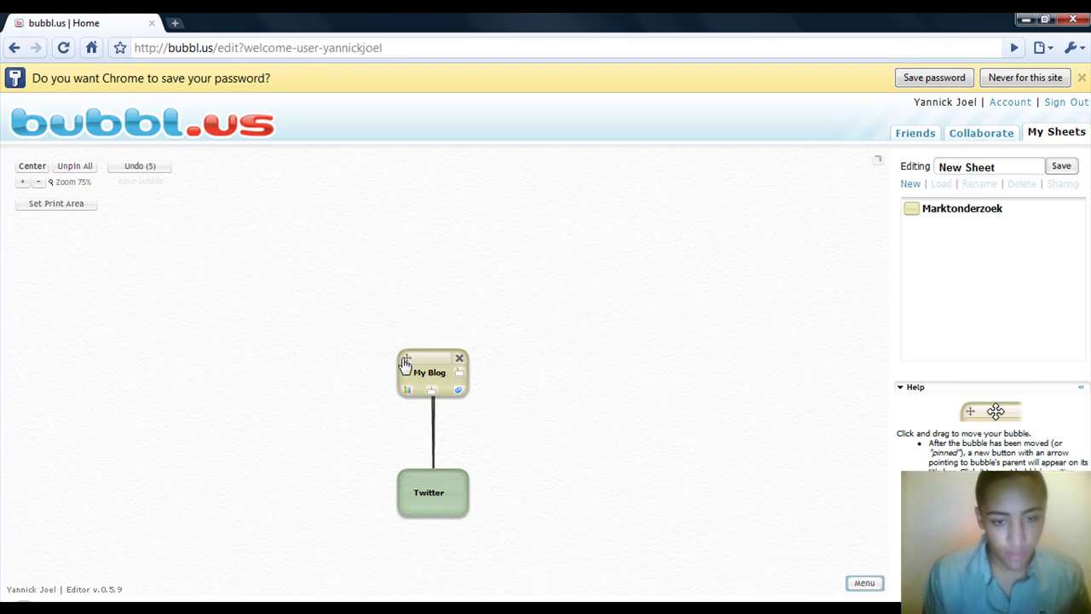
{"action": "left_click", "coordinate": [432, 391]}
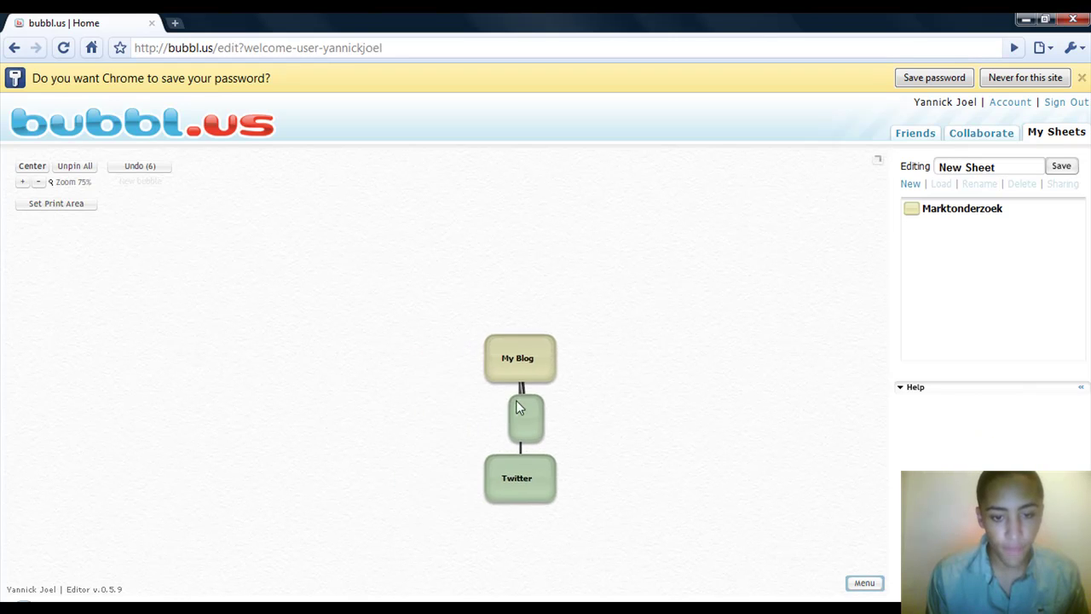
{"action": "mouse_move", "coordinate": [429, 427]}
{"action": "left_click_drag", "start_coordinate": [429, 427], "coordinate": [688, 366]}
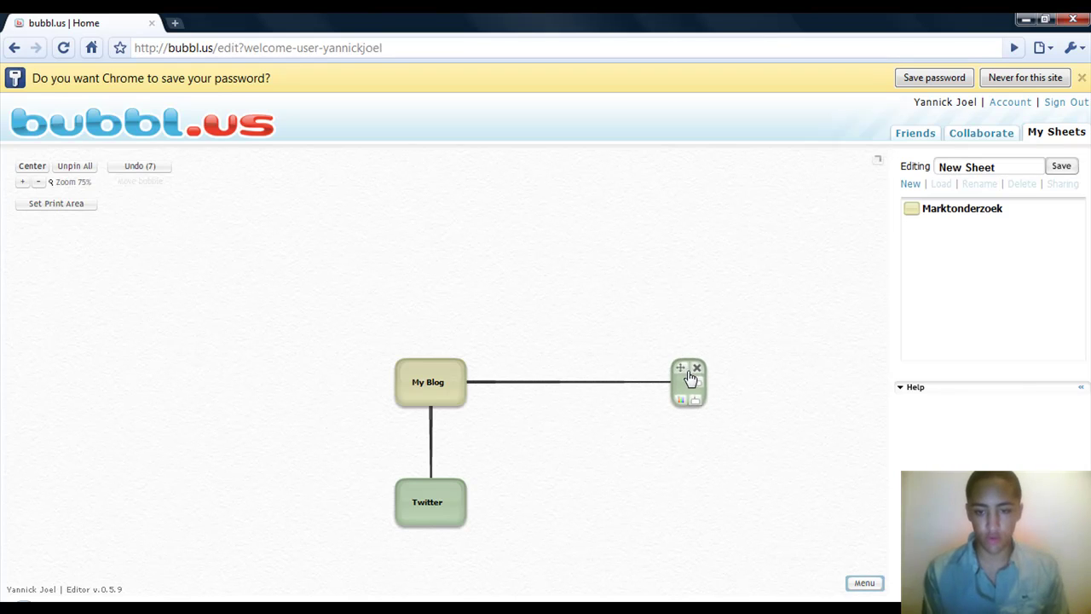
{"action": "left_click", "coordinate": [689, 380]}
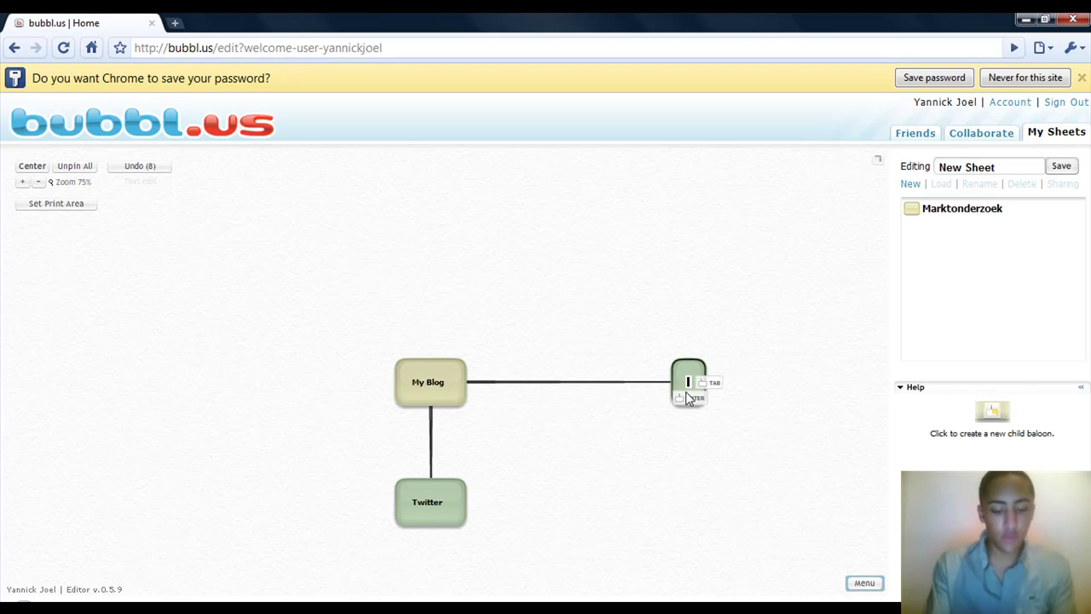
{"action": "type", "text": "TubeMogul"}
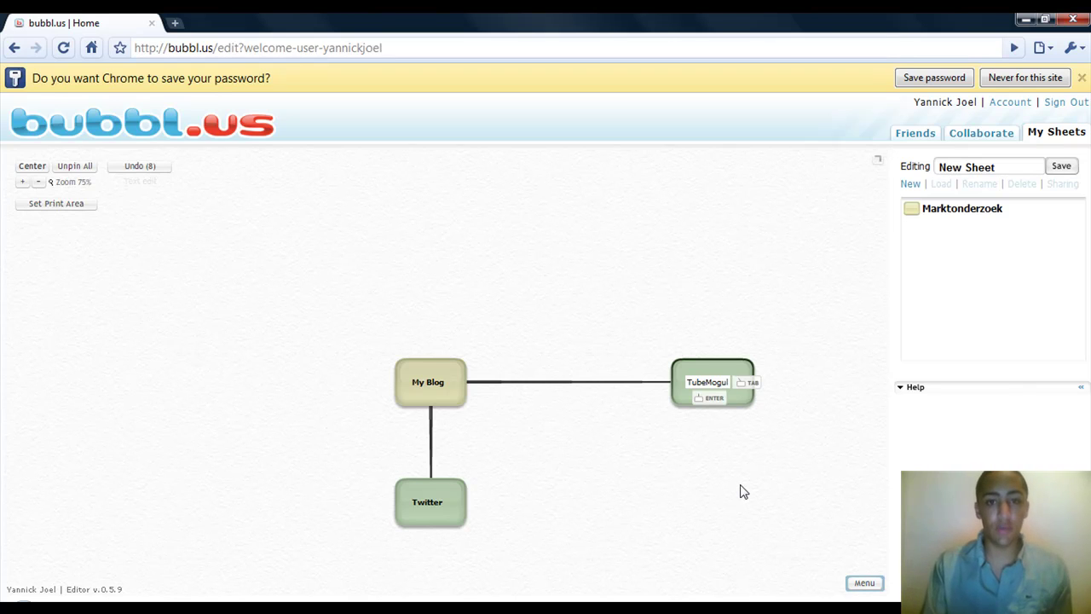
Step: Add a child bubble labelled "YouTube" to TubeMogul and place it below and to the left of its parent
{"action": "key", "text": "Tab"}
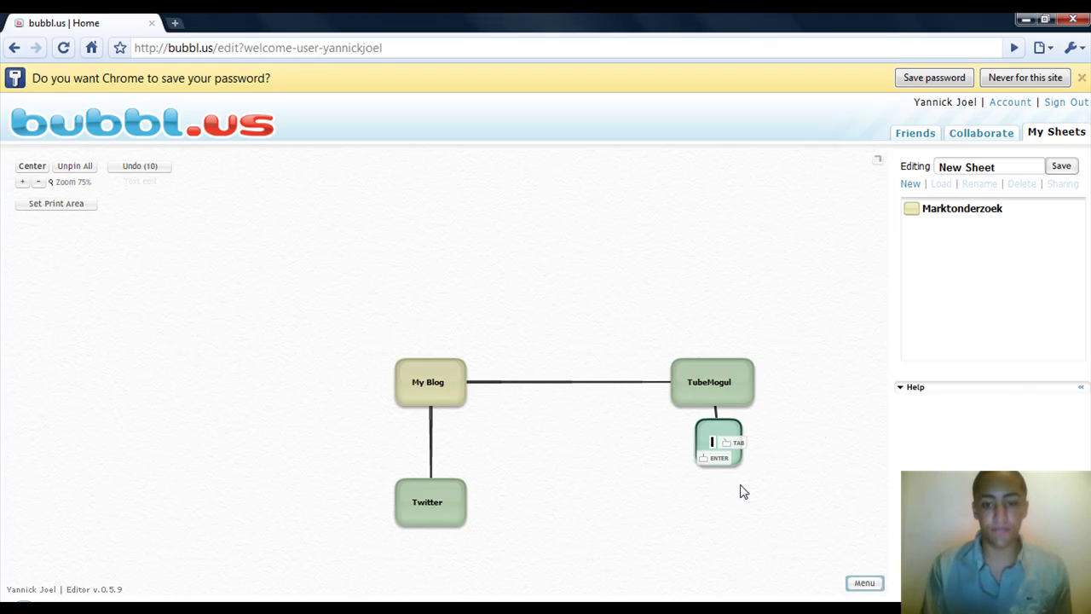
{"action": "left_click", "coordinate": [705, 435]}
{"action": "left_click_drag", "start_coordinate": [707, 434], "coordinate": [620, 430]}
{"action": "mouse_move", "coordinate": [632, 432]}
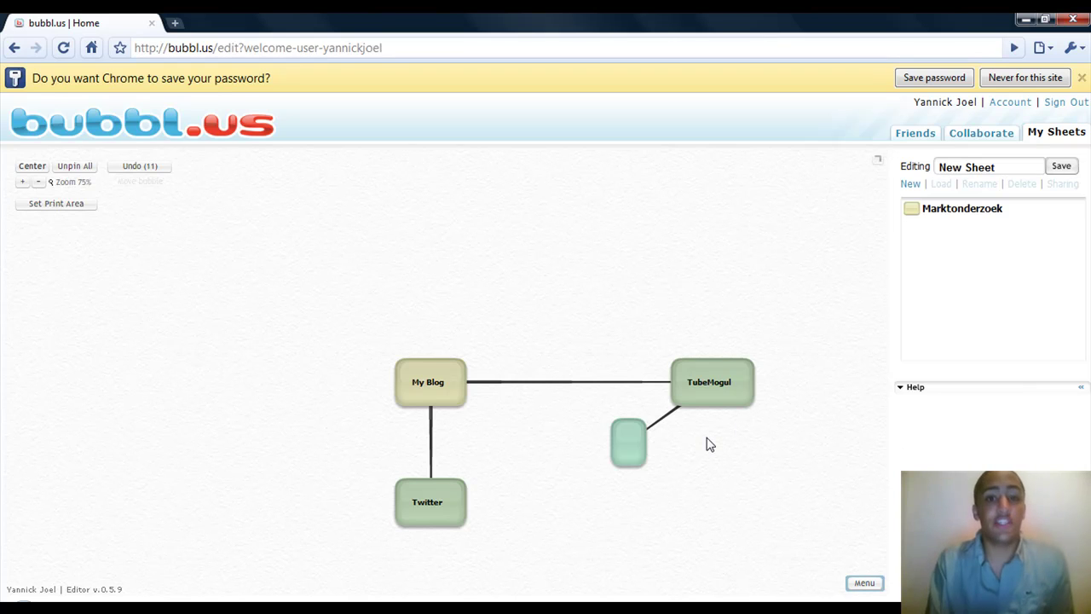
{"action": "left_click", "coordinate": [638, 438]}
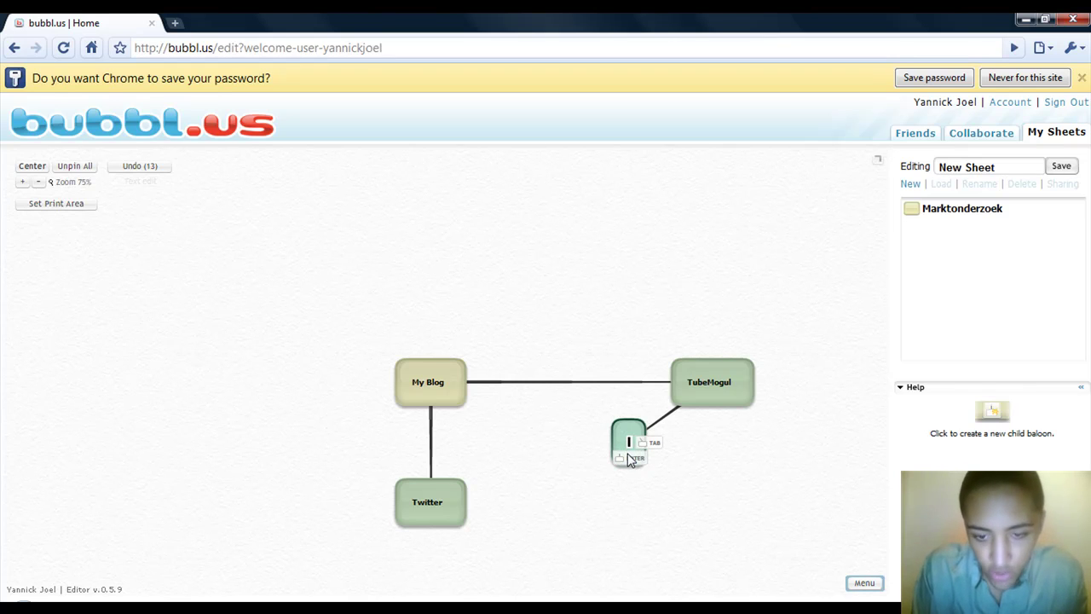
{"action": "type", "text": "YouTube"}
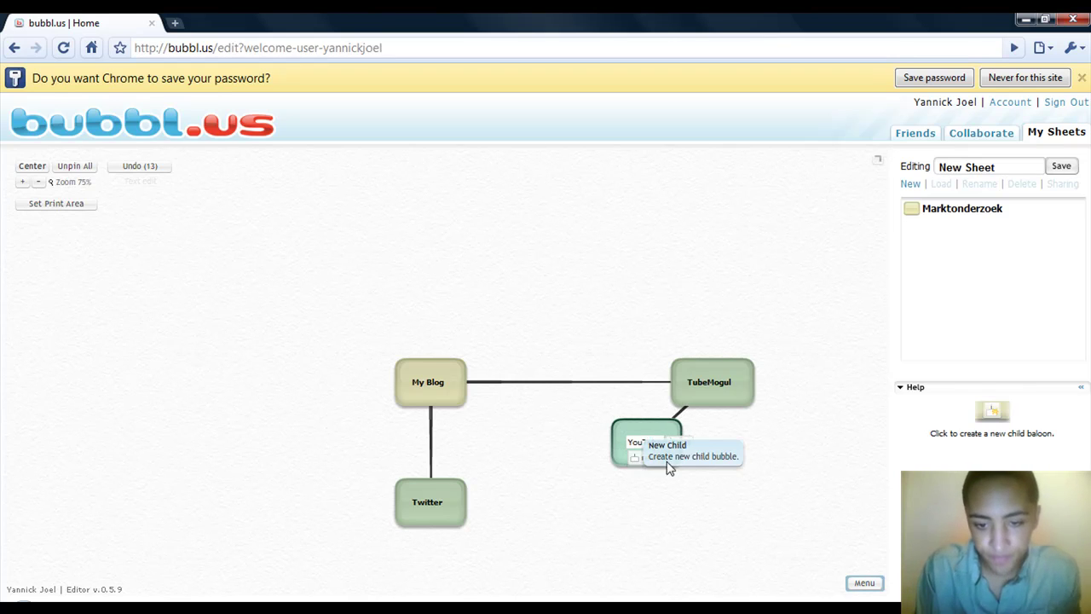
{"action": "left_click", "coordinate": [667, 503]}
{"action": "left_click_drag", "start_coordinate": [620, 426], "coordinate": [596, 426]}
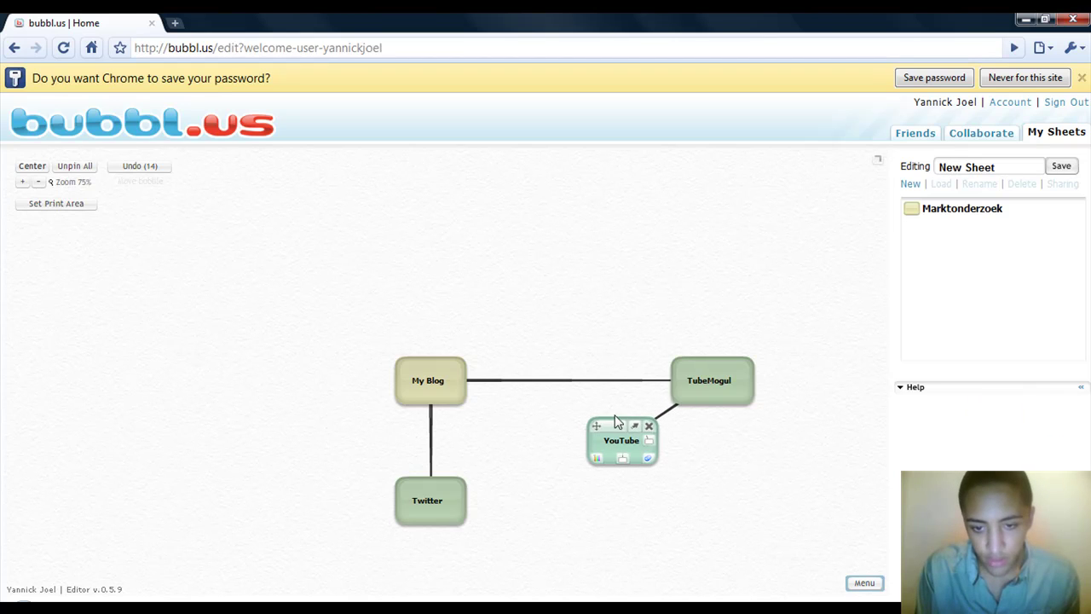
Step: Add a child bubble labelled "MySpace Videos" to TubeMogul and place it above and to the left of its parent
{"action": "left_click", "coordinate": [711, 398]}
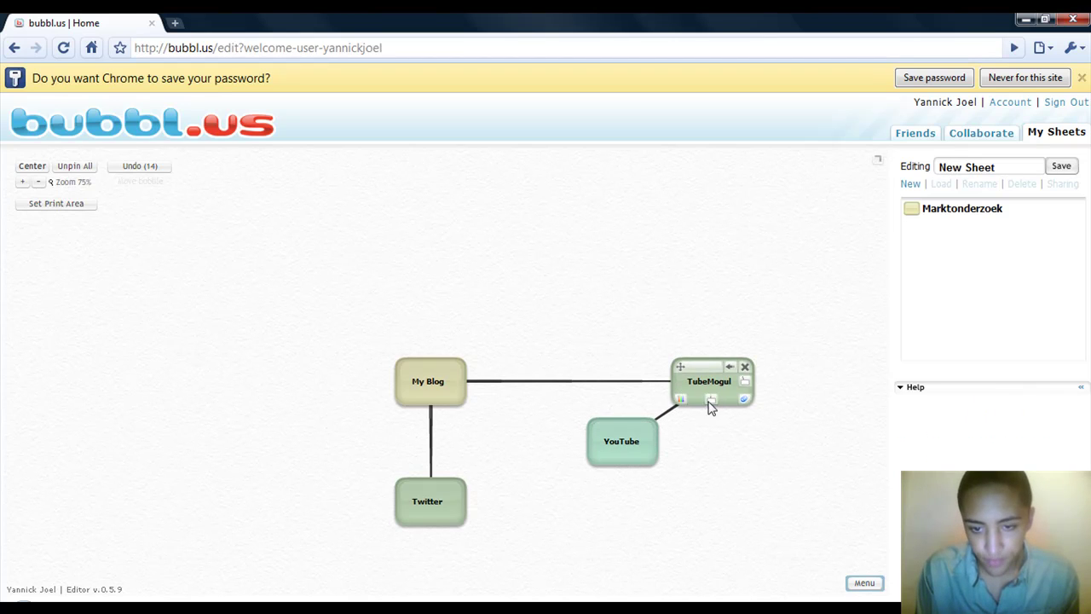
{"action": "left_click_drag", "start_coordinate": [704, 432], "coordinate": [588, 315]}
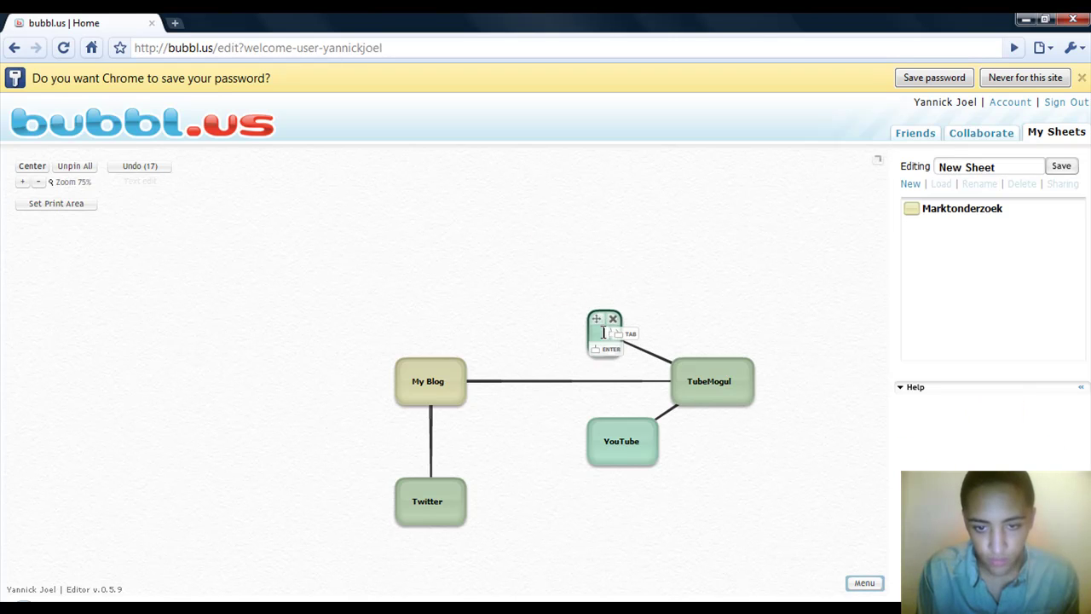
{"action": "type", "text": "MySpace"}
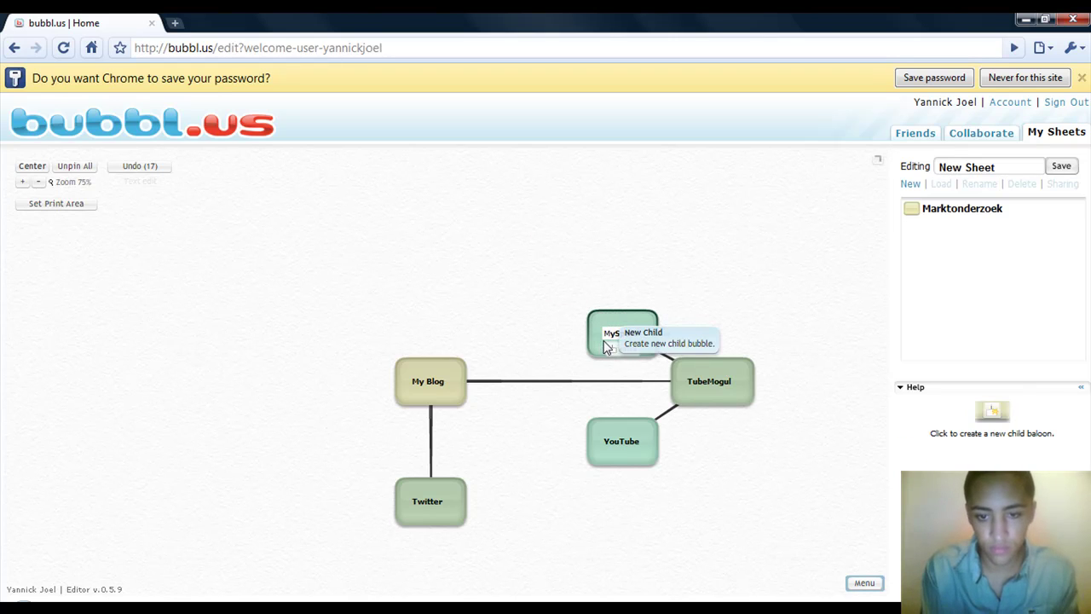
{"action": "type", "text": " Videos"}
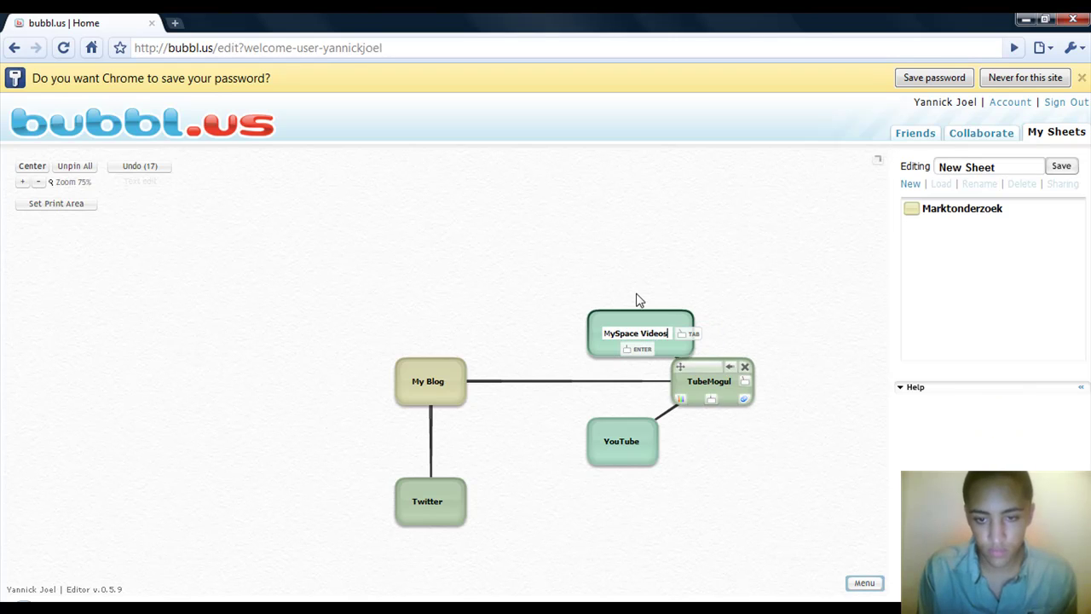
{"action": "left_click_drag", "start_coordinate": [597, 319], "coordinate": [572, 297]}
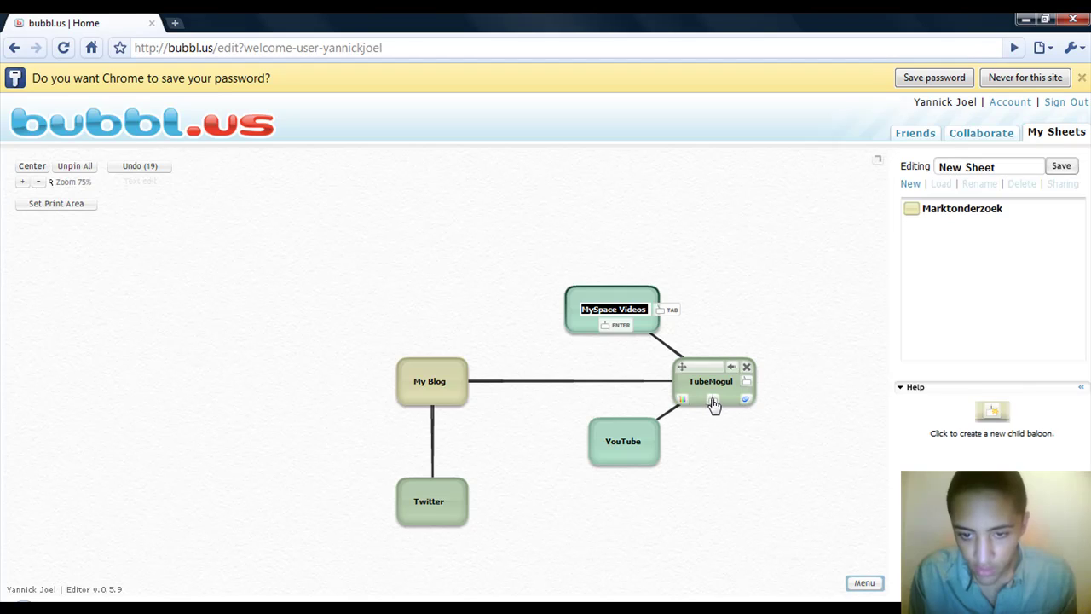
Step: Add a child bubble labelled "Viddler" to TubeMogul and place it above the MySpace Videos bubble
{"action": "left_click", "coordinate": [712, 400]}
{"action": "type", "text": "Vi"}
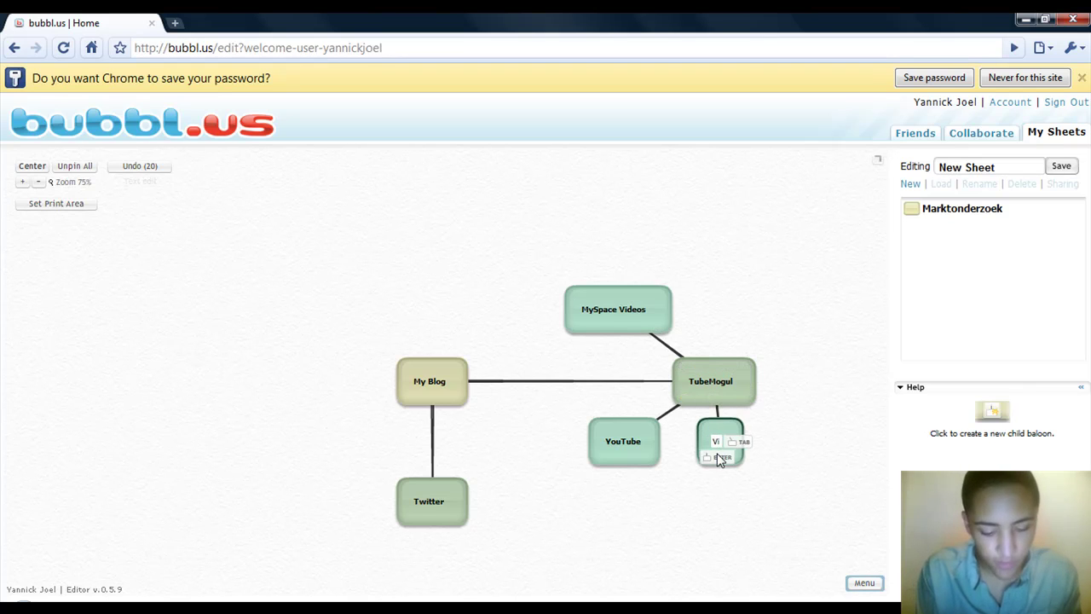
{"action": "type", "text": "ddler"}
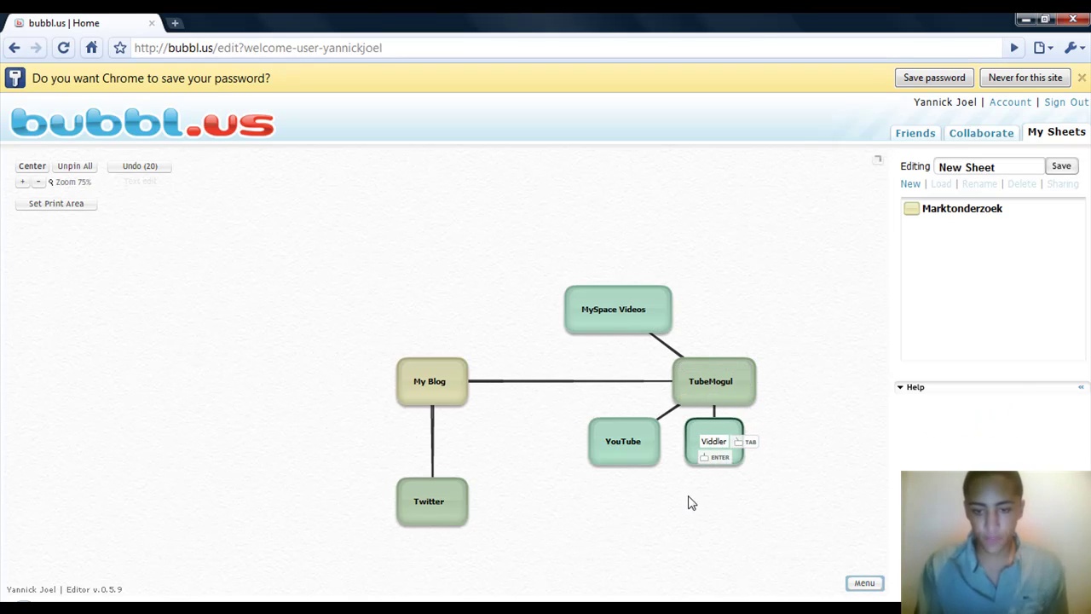
{"action": "key", "text": "Return"}
{"action": "left_click_drag", "start_coordinate": [695, 430], "coordinate": [583, 212]}
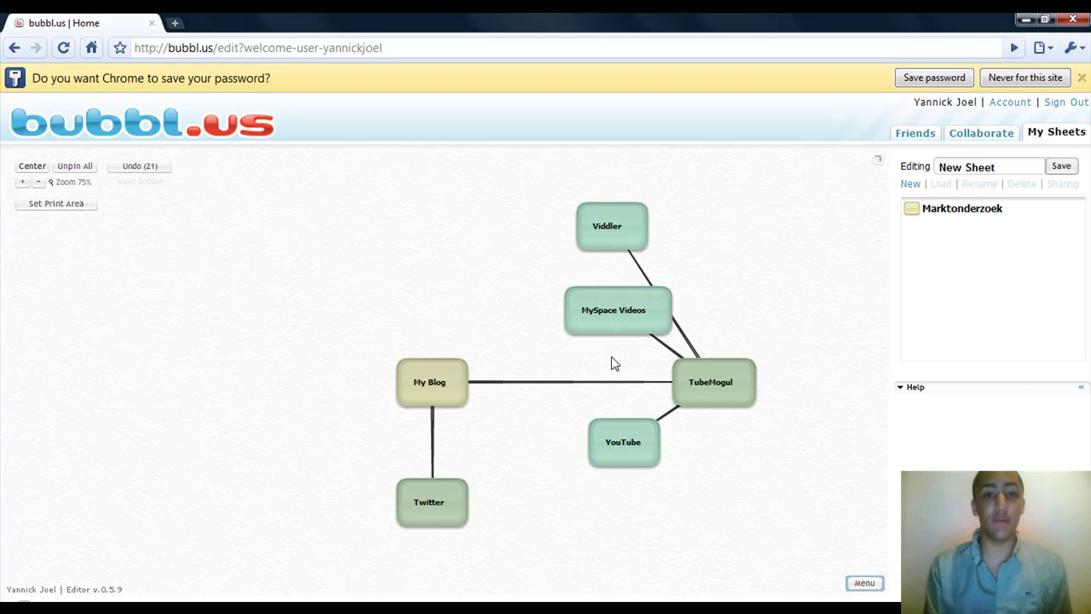
Step: Draw free connection arrows from the YouTube and MySpace Videos bubbles to My Blog
{"action": "mouse_move", "coordinate": [623, 441]}
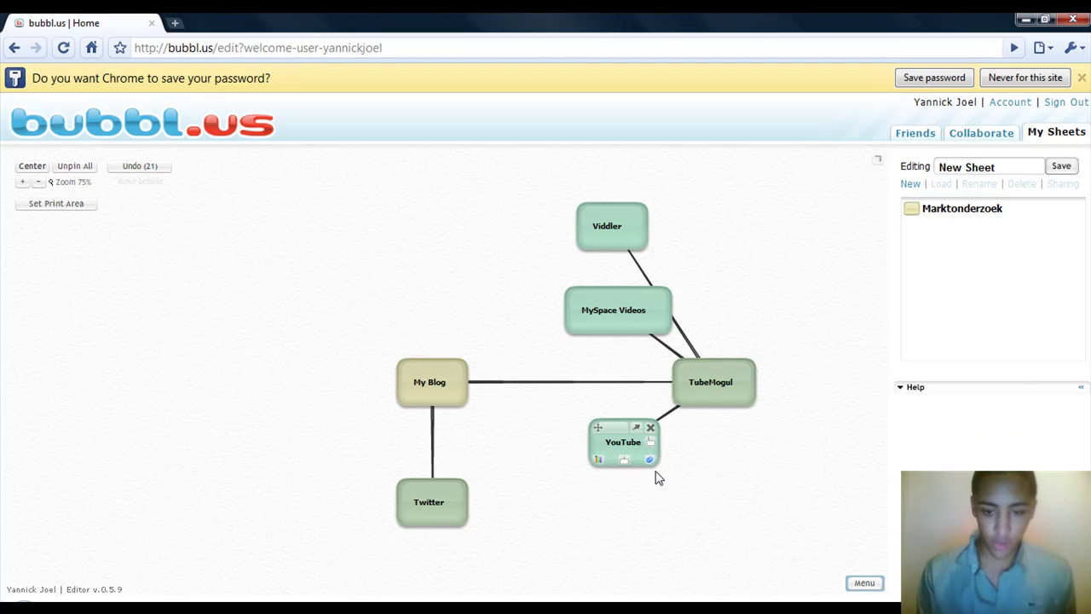
{"action": "left_click_drag", "start_coordinate": [649, 461], "coordinate": [443, 389]}
{"action": "mouse_move", "coordinate": [658, 336]}
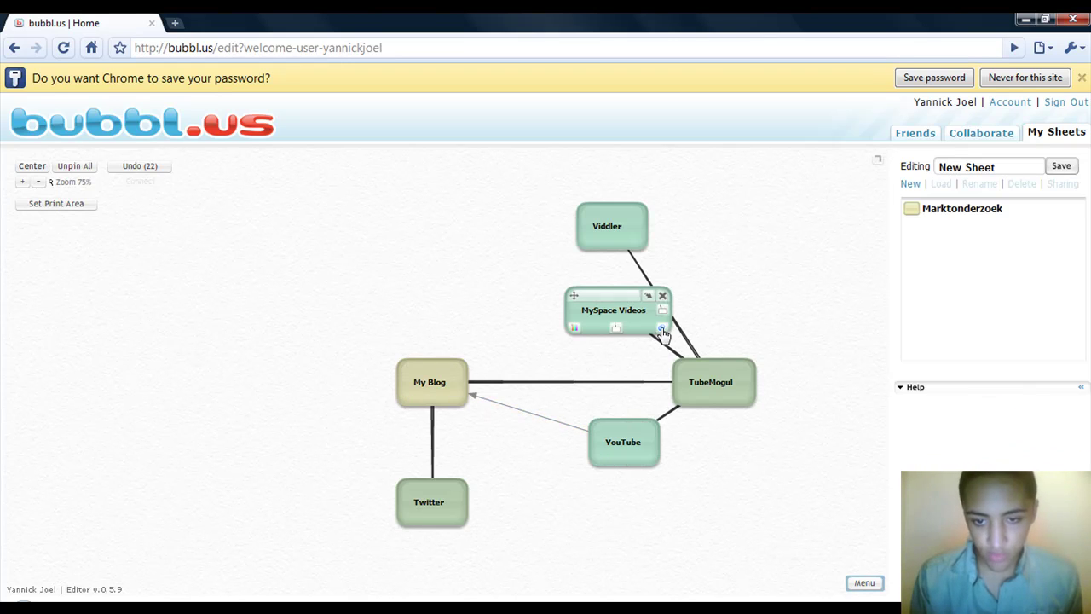
{"action": "left_click_drag", "start_coordinate": [663, 335], "coordinate": [431, 375]}
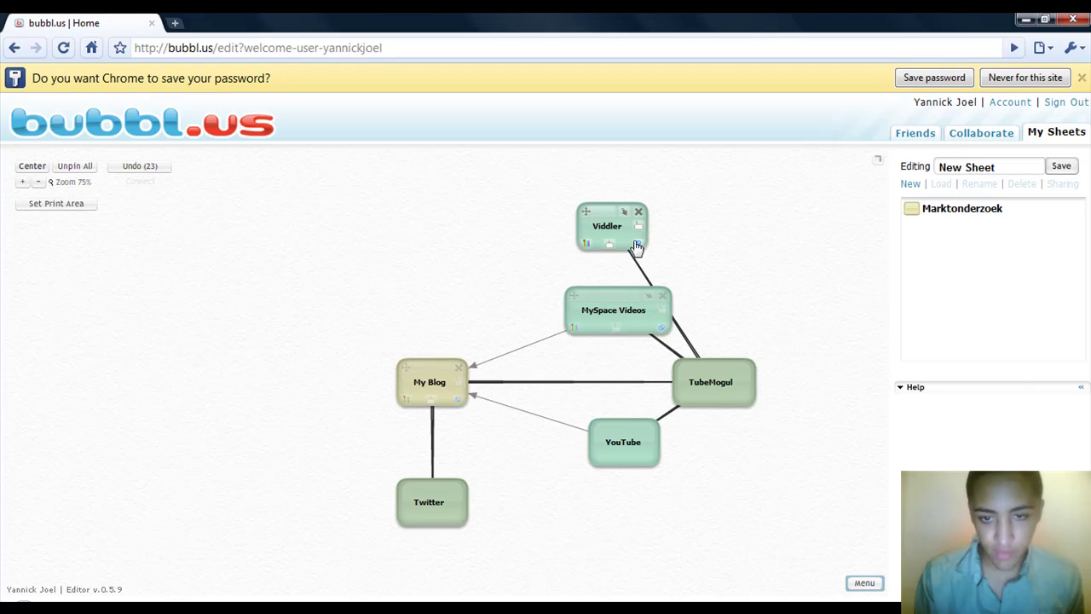
Step: Draw a connection arrow from Viddler to My Blog and regroup the Viddler, MySpace Videos and YouTube bubbles above the line joining My Blog and TubeMogul
{"action": "left_click_drag", "start_coordinate": [636, 246], "coordinate": [426, 388]}
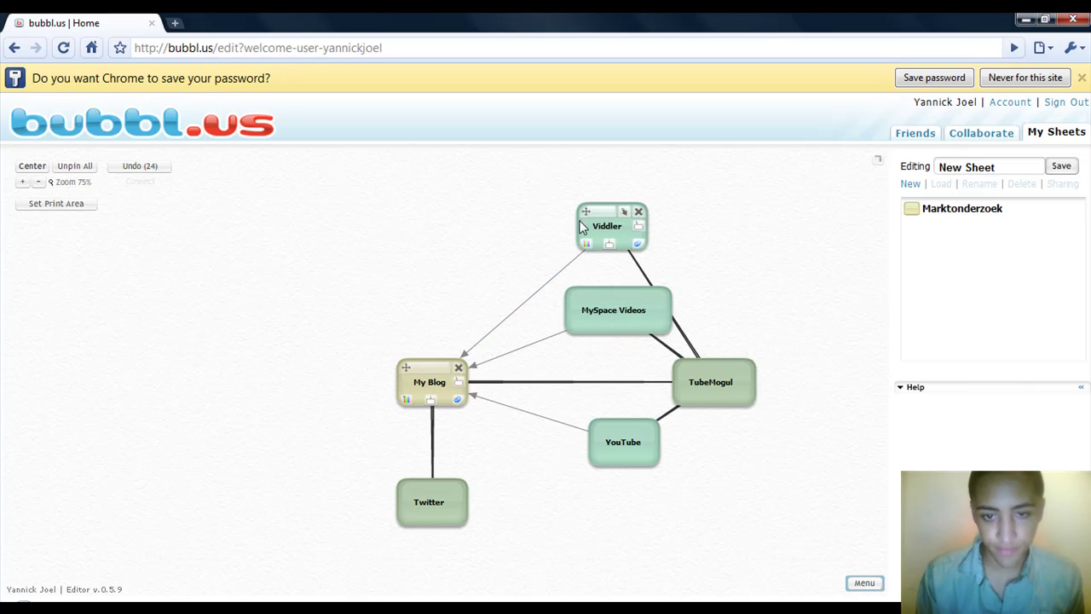
{"action": "left_click_drag", "start_coordinate": [586, 211], "coordinate": [621, 202]}
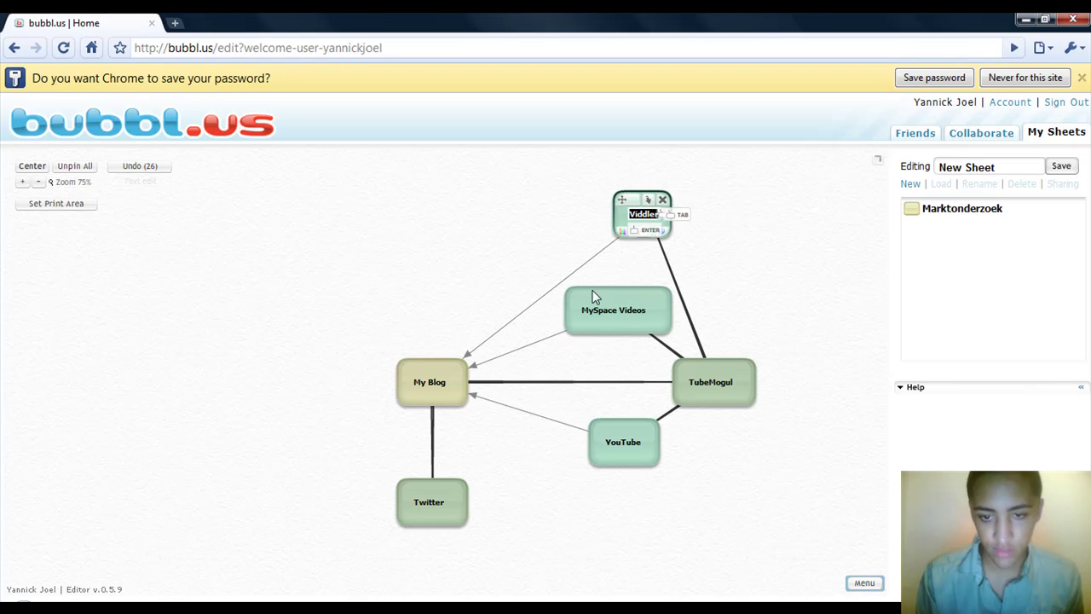
{"action": "left_click_drag", "start_coordinate": [573, 295], "coordinate": [550, 272]}
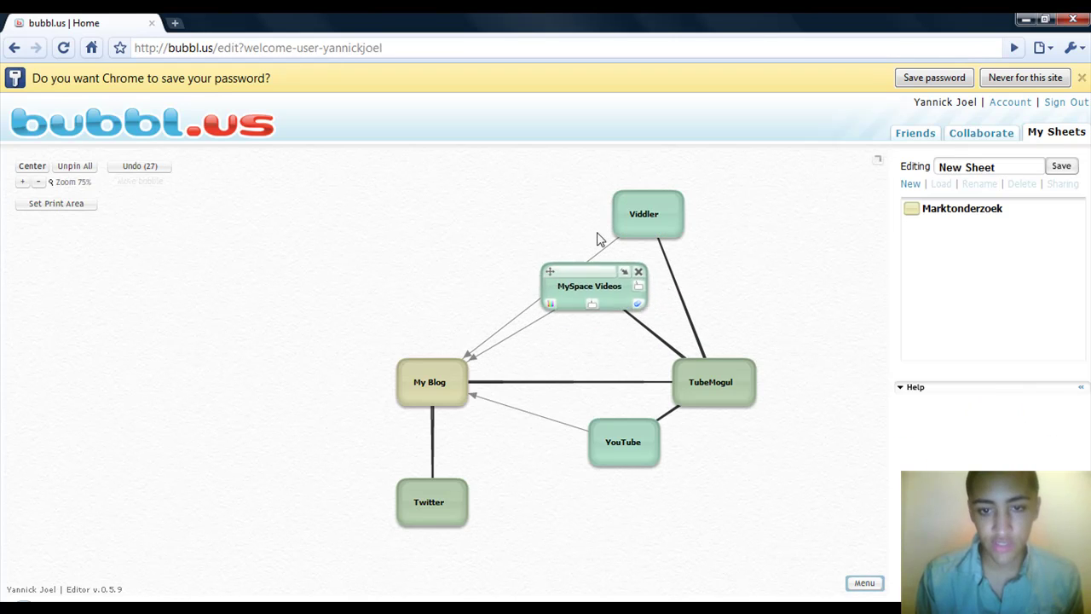
{"action": "left_click_drag", "start_coordinate": [621, 200], "coordinate": [597, 189]}
{"action": "mouse_move", "coordinate": [598, 427]}
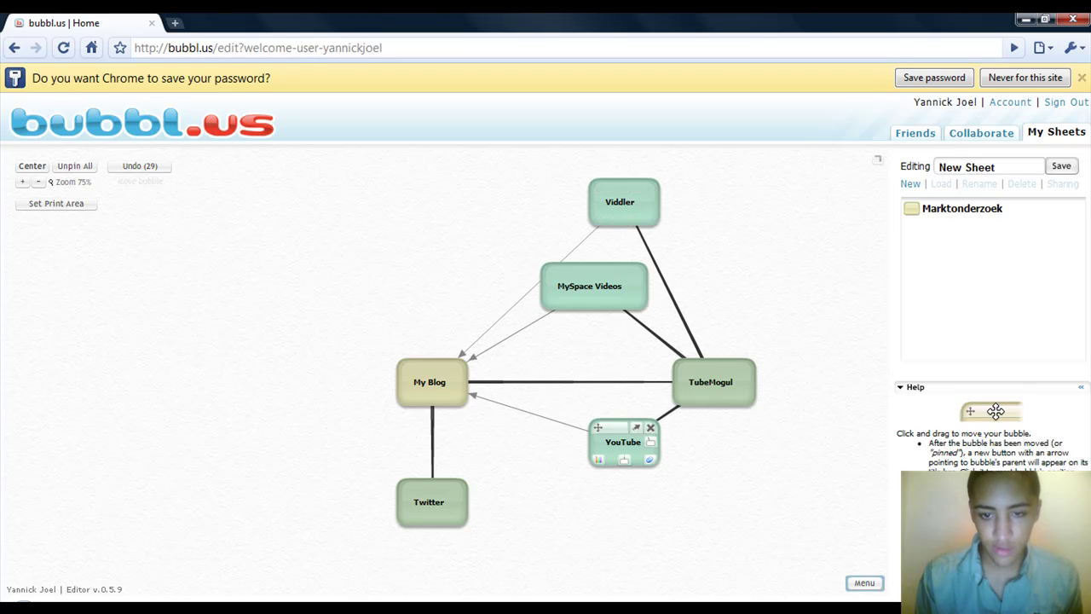
{"action": "left_click_drag", "start_coordinate": [597, 427], "coordinate": [513, 254]}
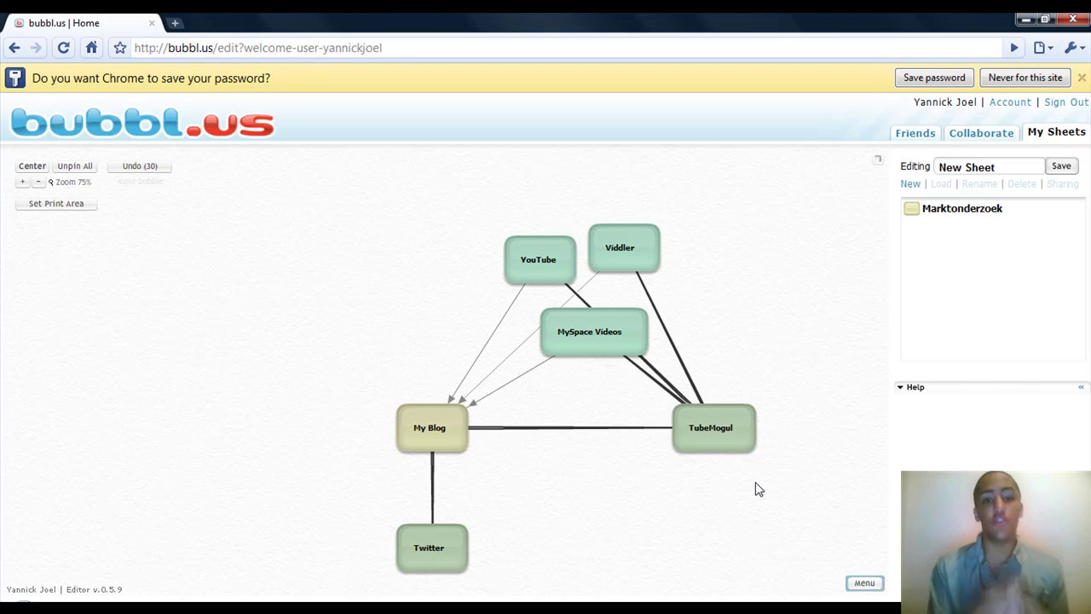
Step: Add a child bubble labelled "Facebook" to My Blog and place it below and to the left of its parent
{"action": "mouse_move", "coordinate": [429, 426]}
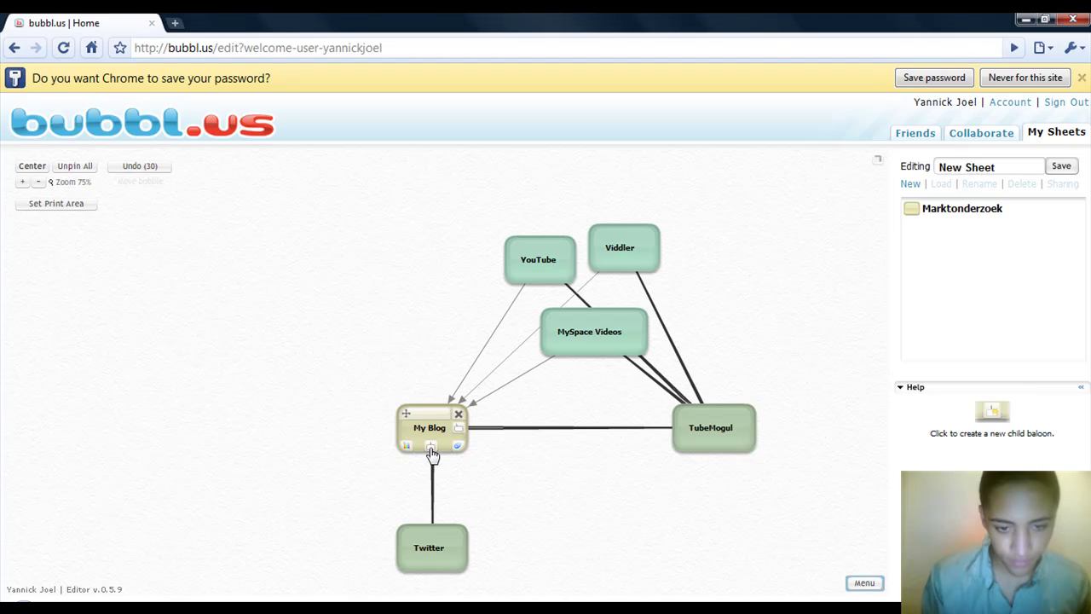
{"action": "left_click", "coordinate": [431, 448]}
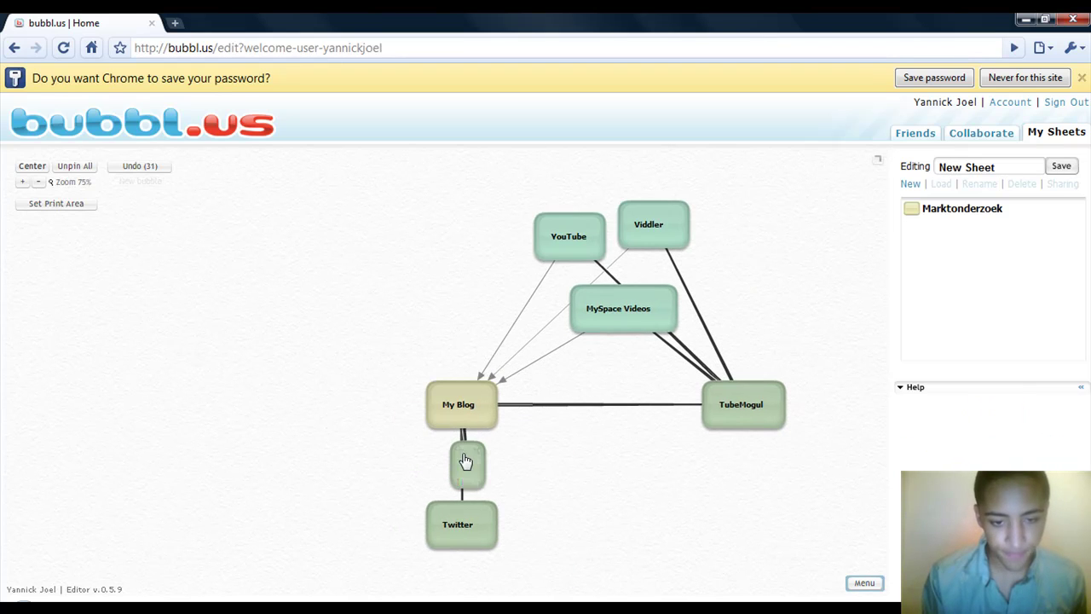
{"action": "left_click_drag", "start_coordinate": [454, 461], "coordinate": [310, 474]}
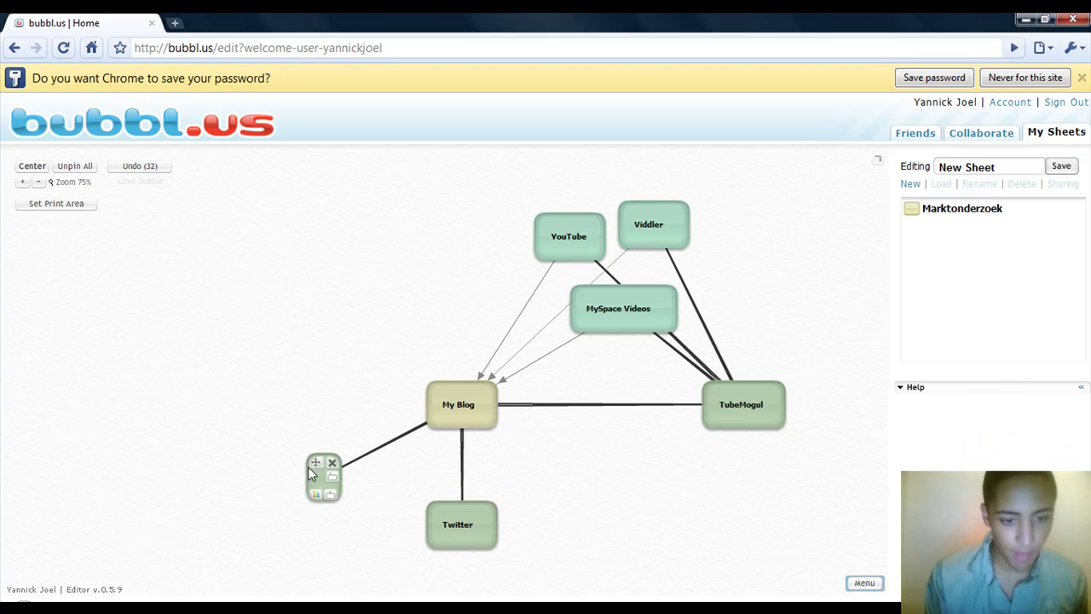
{"action": "double_click", "coordinate": [312, 474]}
{"action": "type", "text": "Fa"}
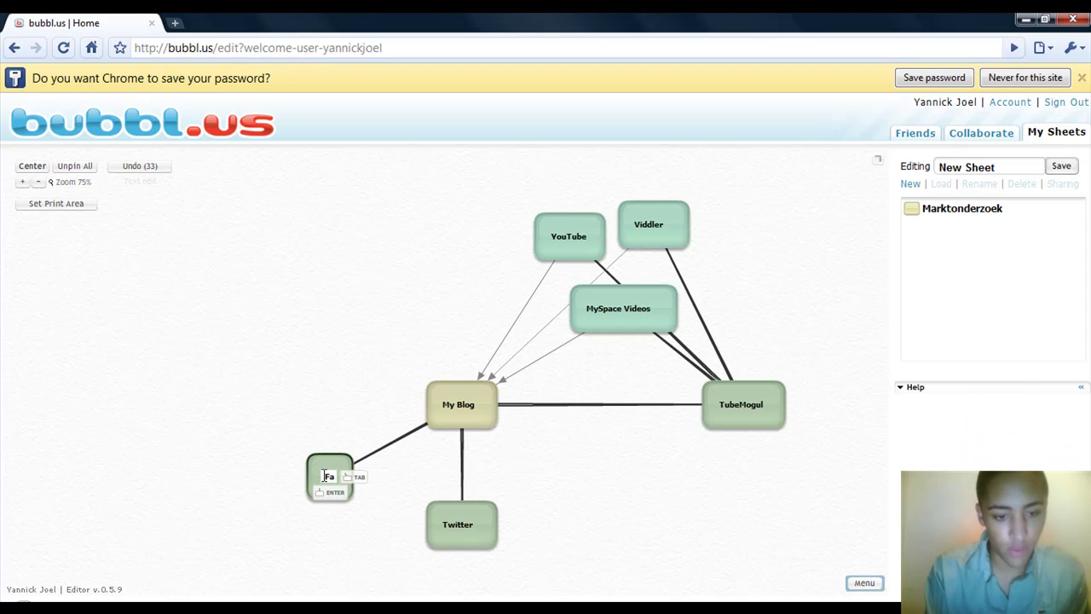
{"action": "type", "text": "cebook"}
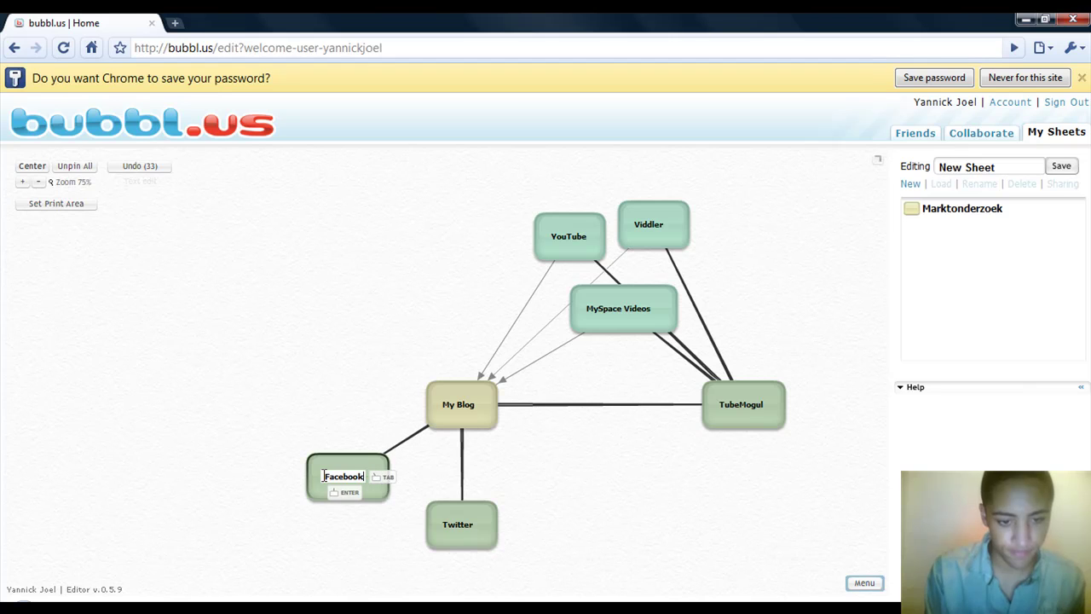
{"action": "left_click_drag", "start_coordinate": [316, 466], "coordinate": [256, 450]}
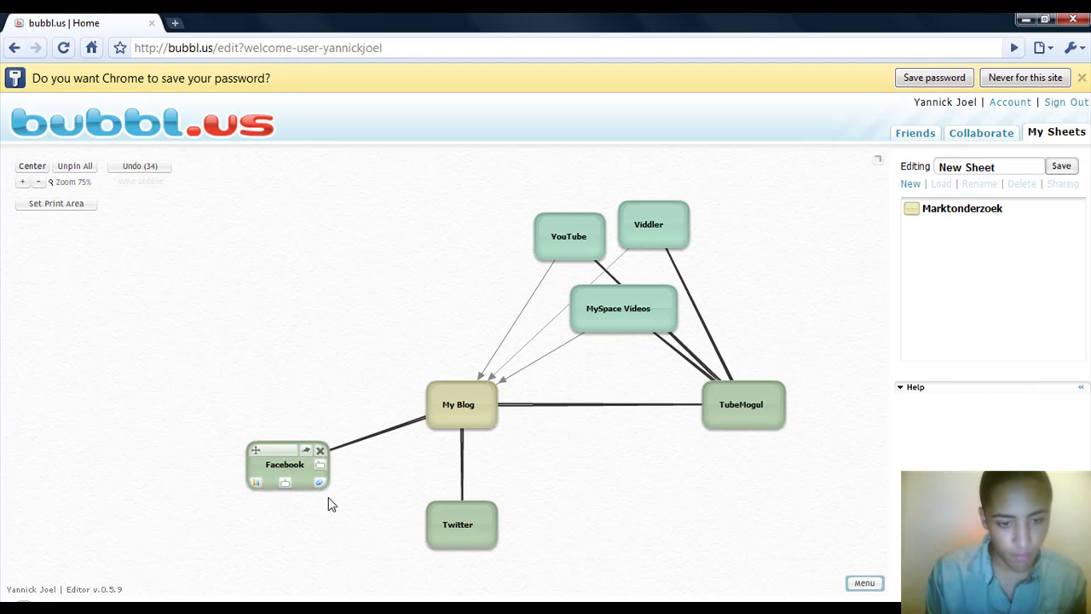
Step: Add a child bubble labelled "Profile" to Facebook and place it slightly lower beneath its parent
{"action": "left_click", "coordinate": [286, 481]}
{"action": "type", "text": "Profile"}
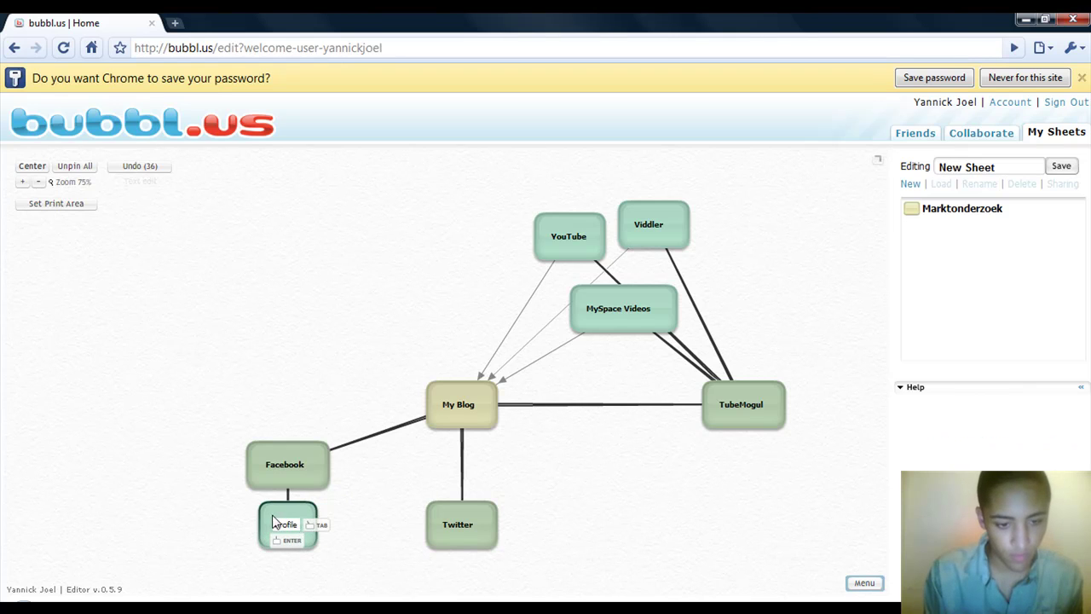
{"action": "key", "text": "Return"}
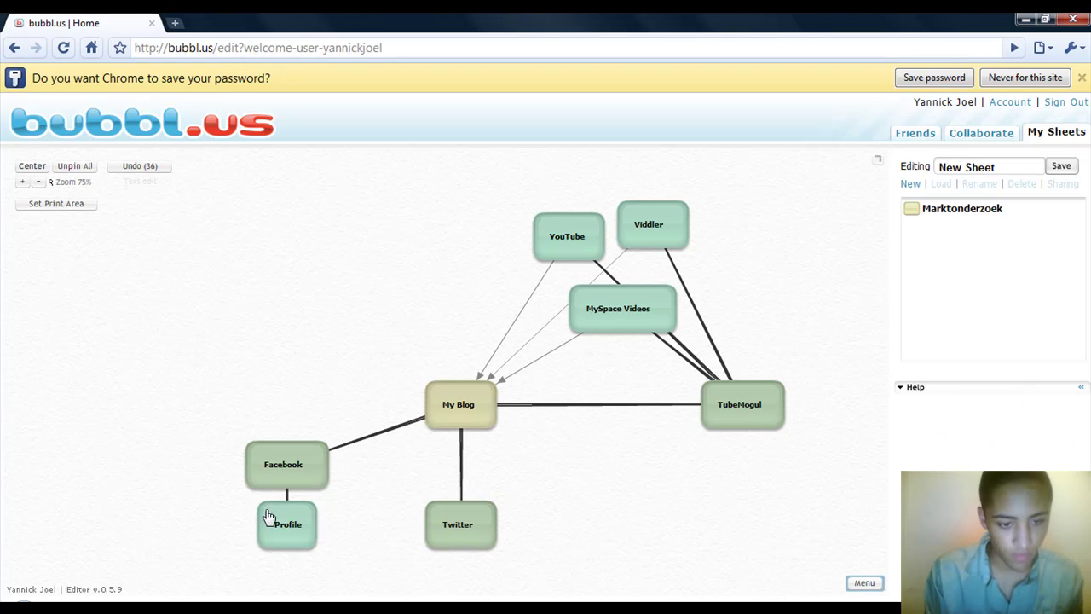
{"action": "mouse_move", "coordinate": [272, 511]}
{"action": "left_mouse_down"}
{"action": "mouse_move", "coordinate": [268, 500]}
{"action": "mouse_move", "coordinate": [293, 532]}
{"action": "mouse_move", "coordinate": [272, 531]}
{"action": "left_mouse_up"}
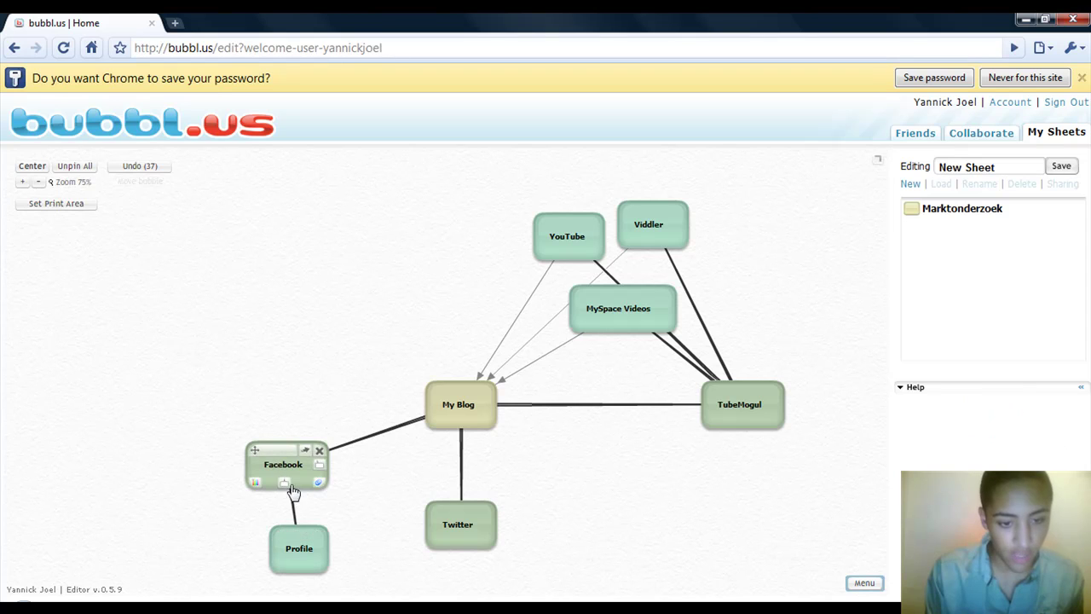
Step: Add a "Fan page" child bubble to Facebook beside Profile, and draw a connection arrow from Profile to My Blog
{"action": "left_click", "coordinate": [286, 483]}
{"action": "type", "text": "Han page"}
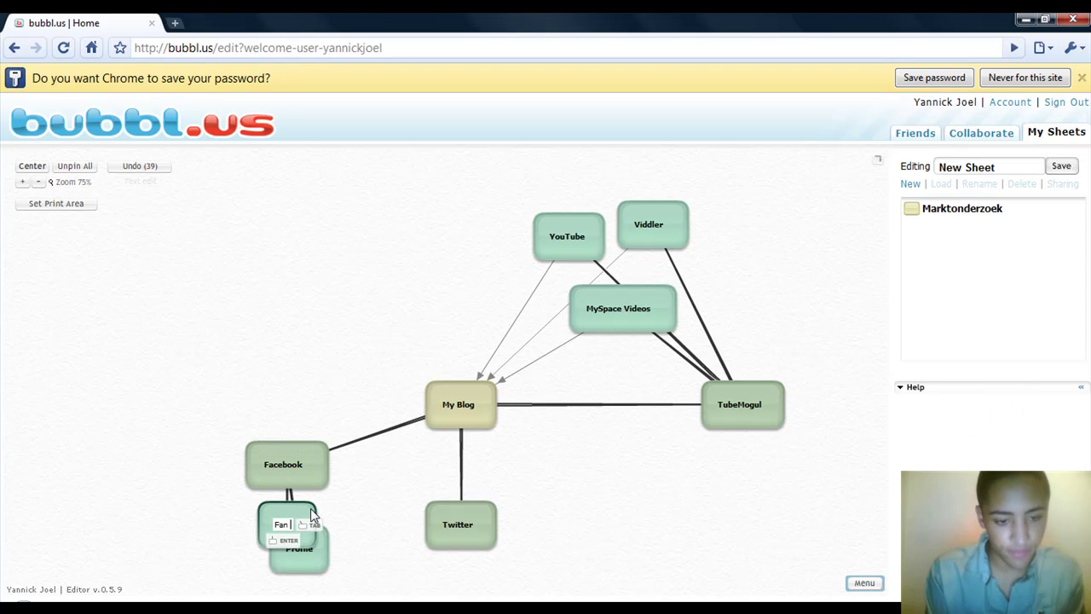
{"action": "key", "text": "Return"}
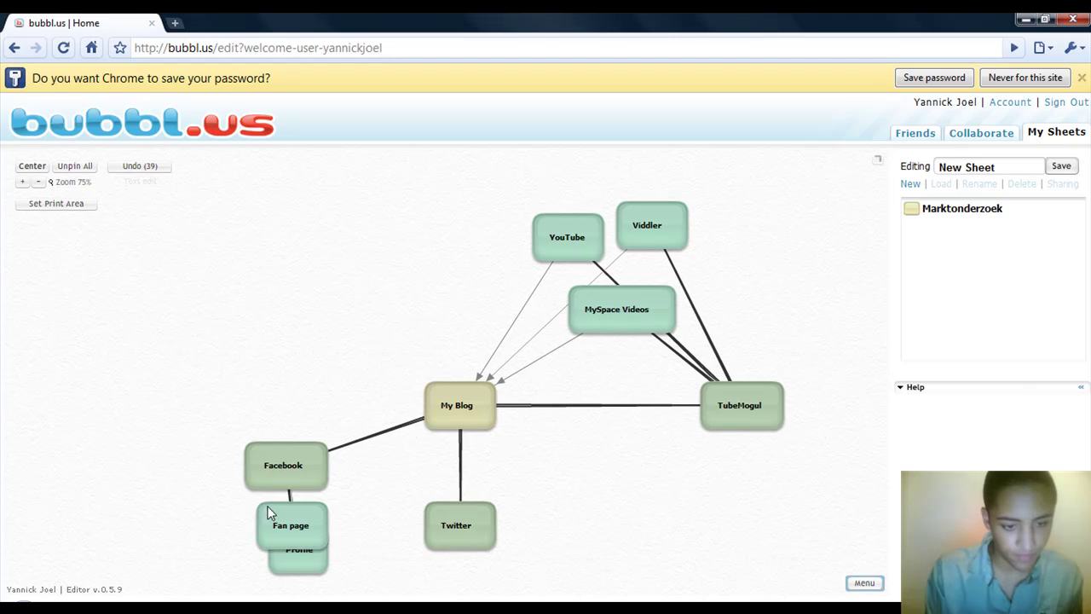
{"action": "left_click_drag", "start_coordinate": [267, 514], "coordinate": [455, 408]}
{"action": "mouse_move", "coordinate": [320, 571]}
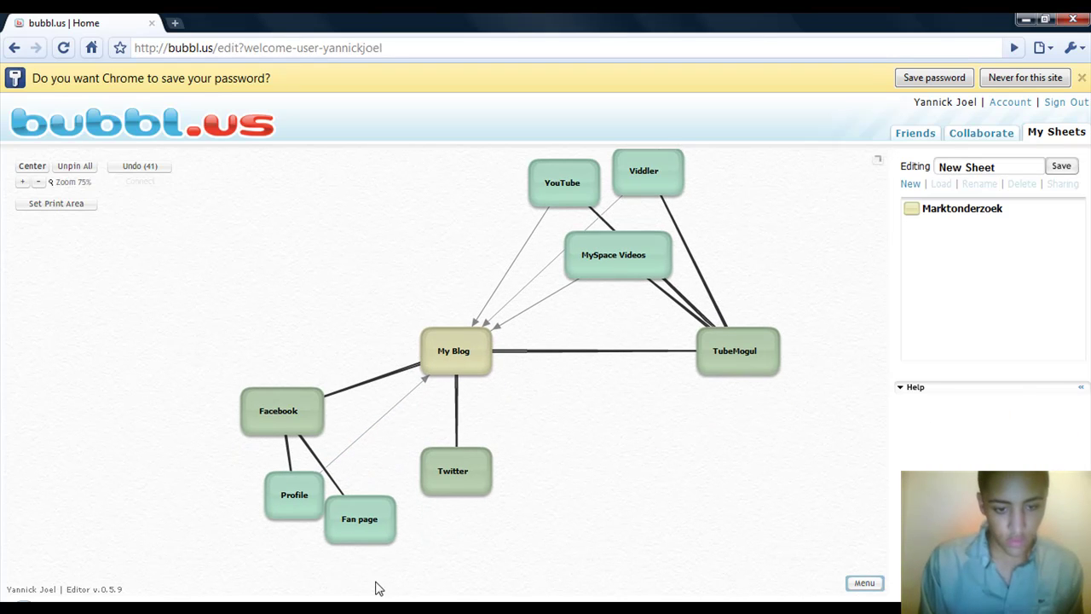
Step: Draw a connection arrow from the Fan page bubble to My Blog and delete the Fan page bubble
{"action": "mouse_move", "coordinate": [397, 488]}
{"action": "left_click_drag", "start_coordinate": [396, 488], "coordinate": [436, 360]}
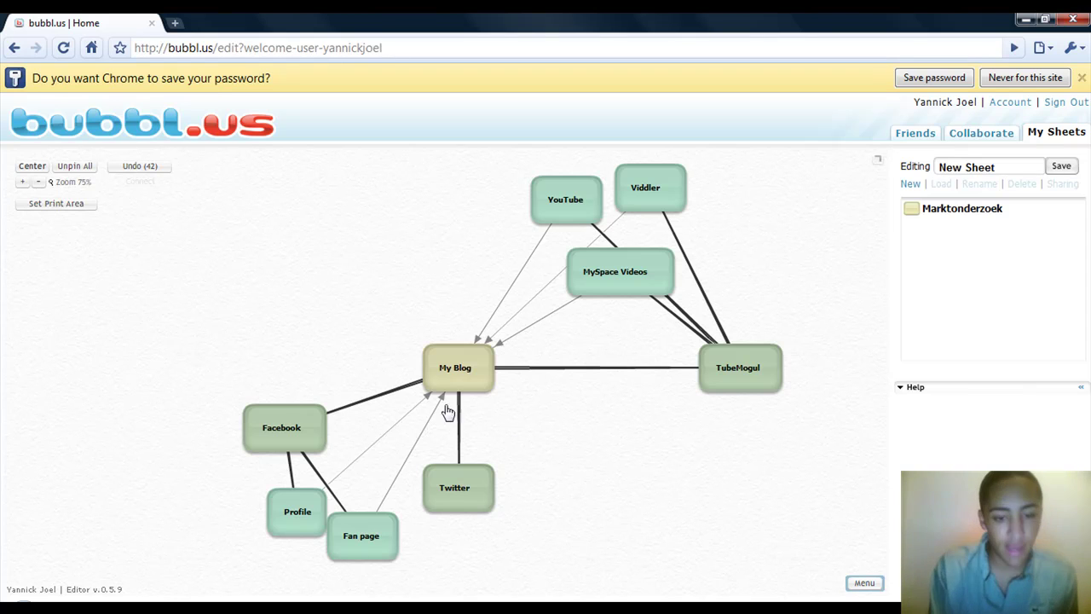
{"action": "mouse_move", "coordinate": [391, 544]}
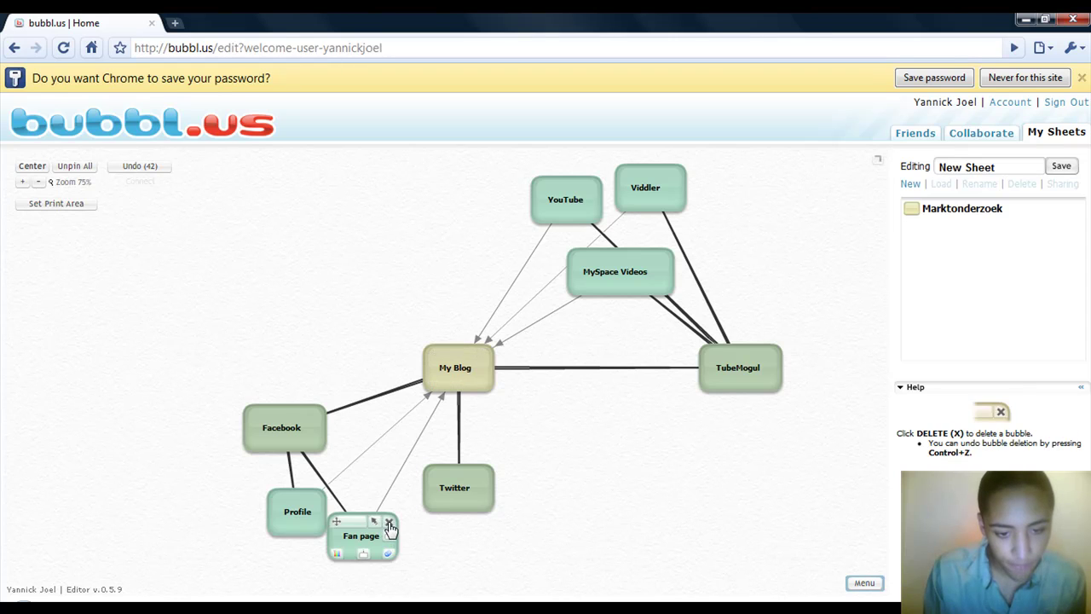
{"action": "left_click", "coordinate": [389, 522]}
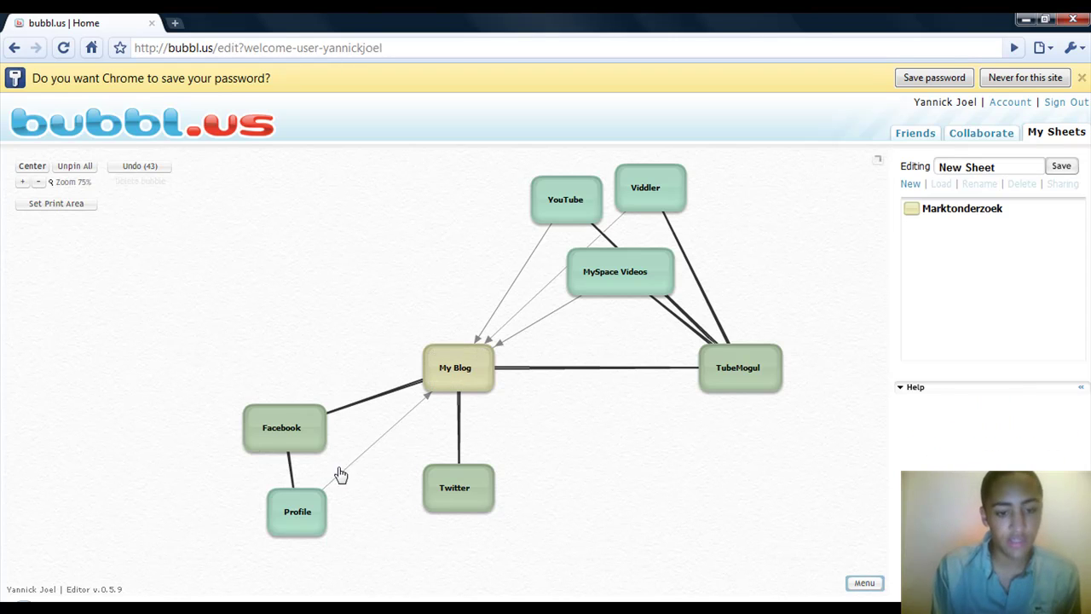
Step: Add a child bubble labelled "Fan page" to Facebook, to the right of Profile, and connect it to My Blog with an arrow
{"action": "left_click", "coordinate": [281, 445]}
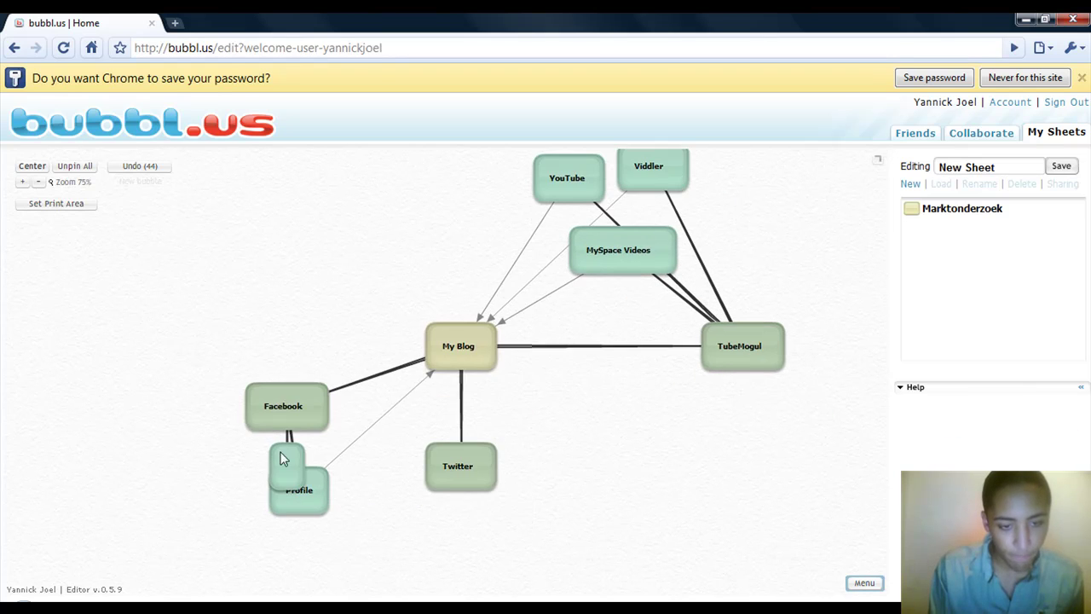
{"action": "mouse_move", "coordinate": [285, 469]}
{"action": "left_click_drag", "start_coordinate": [285, 469], "coordinate": [356, 517]}
{"action": "left_click", "coordinate": [361, 524]}
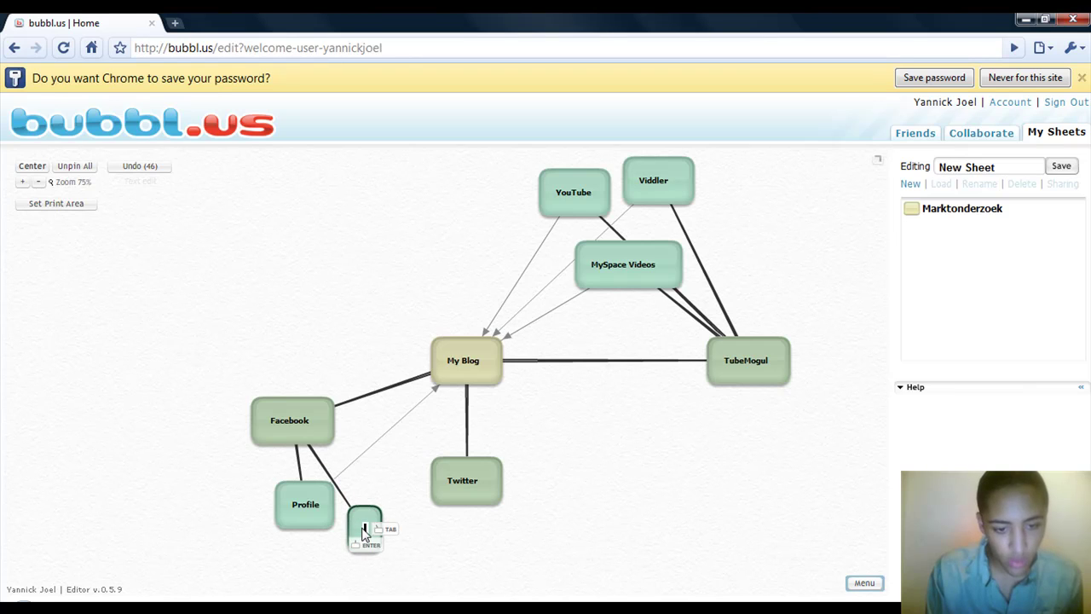
{"action": "type", "text": "Fa"}
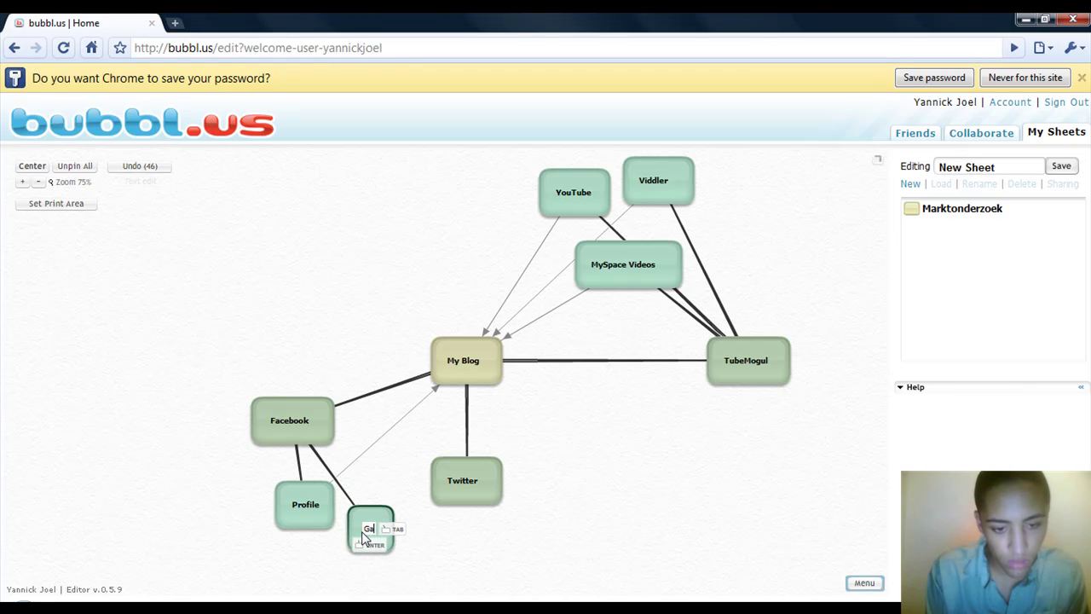
{"action": "type", "text": "n page"}
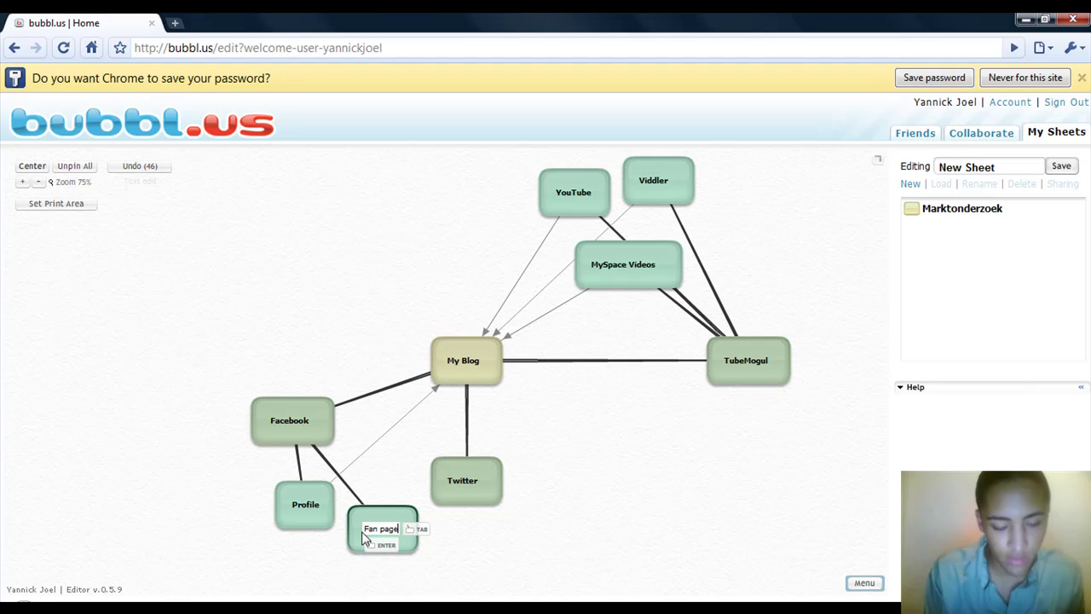
{"action": "key", "text": "Return"}
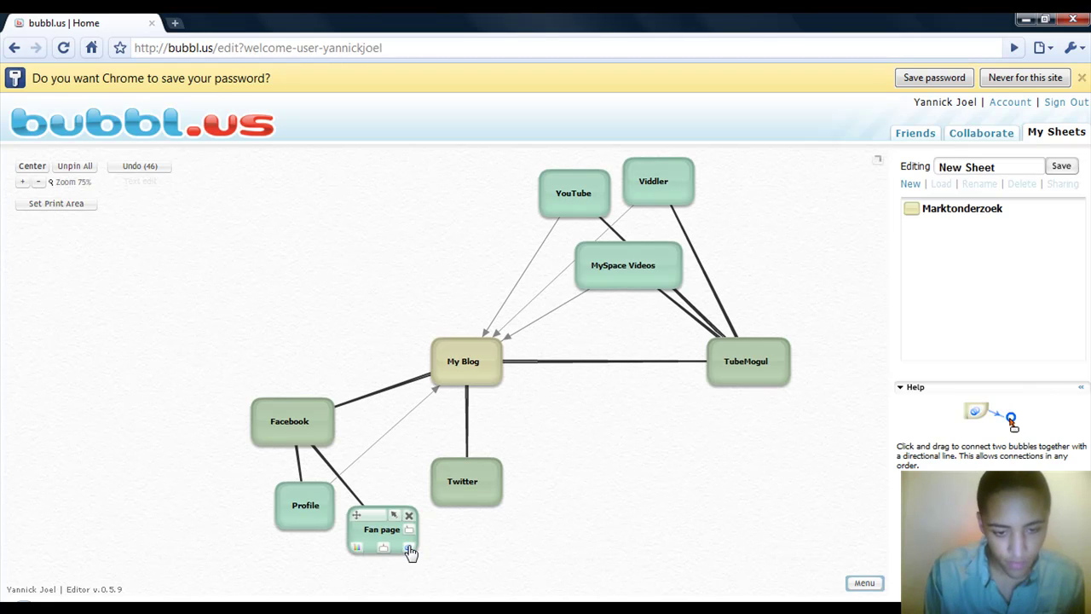
{"action": "left_click_drag", "start_coordinate": [409, 546], "coordinate": [454, 367]}
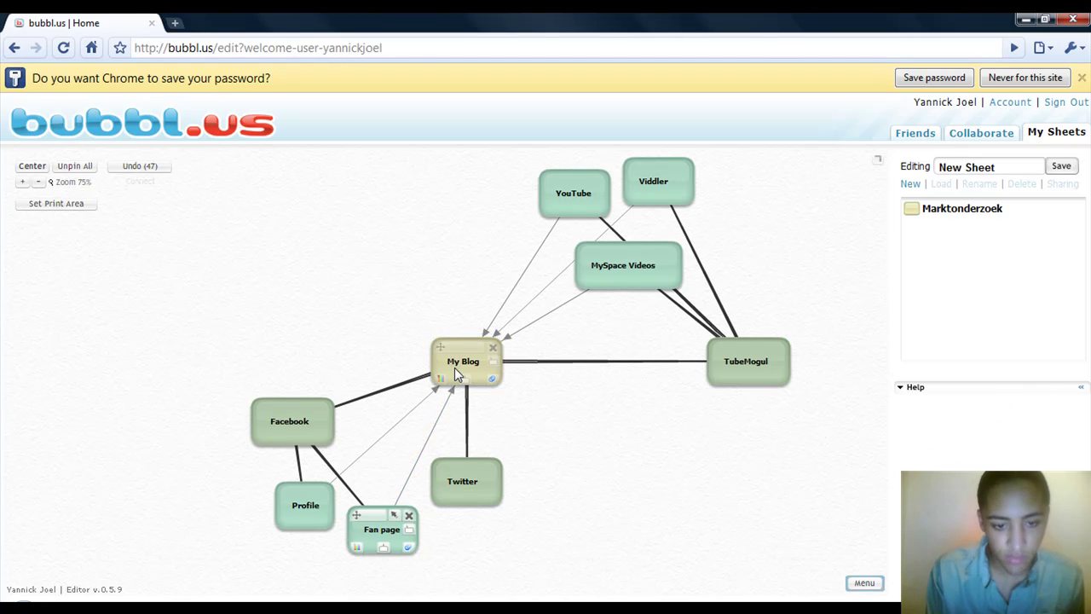